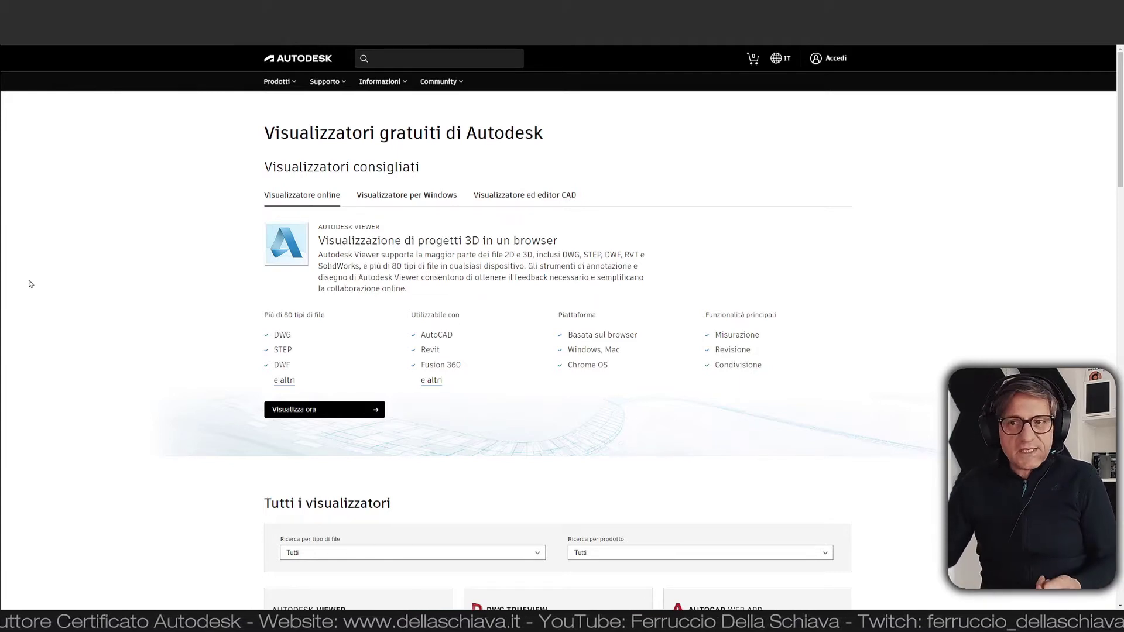
Scroll the Autodesk free viewers page down to the Design Review viewer card.
scroll(134, 296, down, 3)
scroll(134, 296, down, 3)
scroll(170, 316, down, 4)
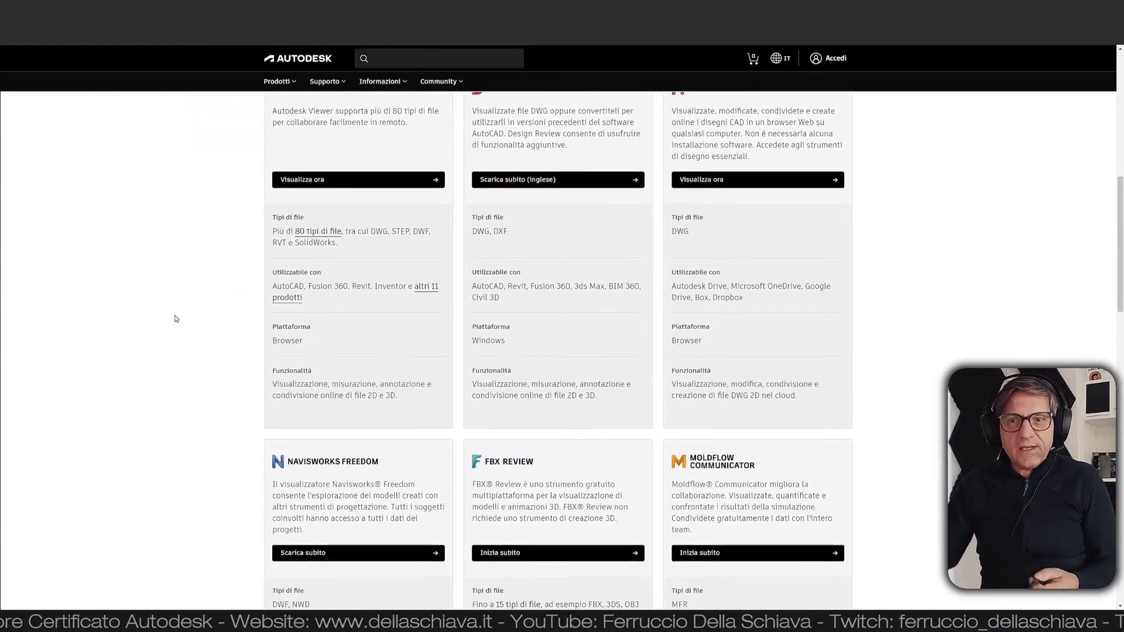
scroll(170, 321, down, 3)
scroll(170, 320, down, 5)
scroll(170, 320, down, 5)
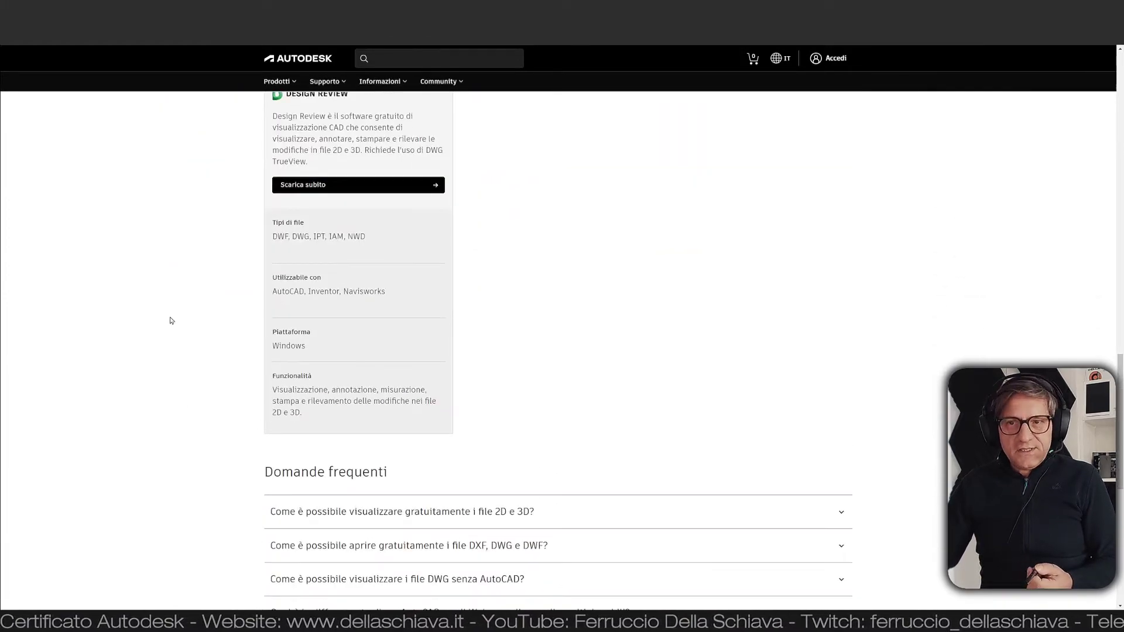
scroll(170, 321, up, 1)
scroll(170, 320, up, 1)
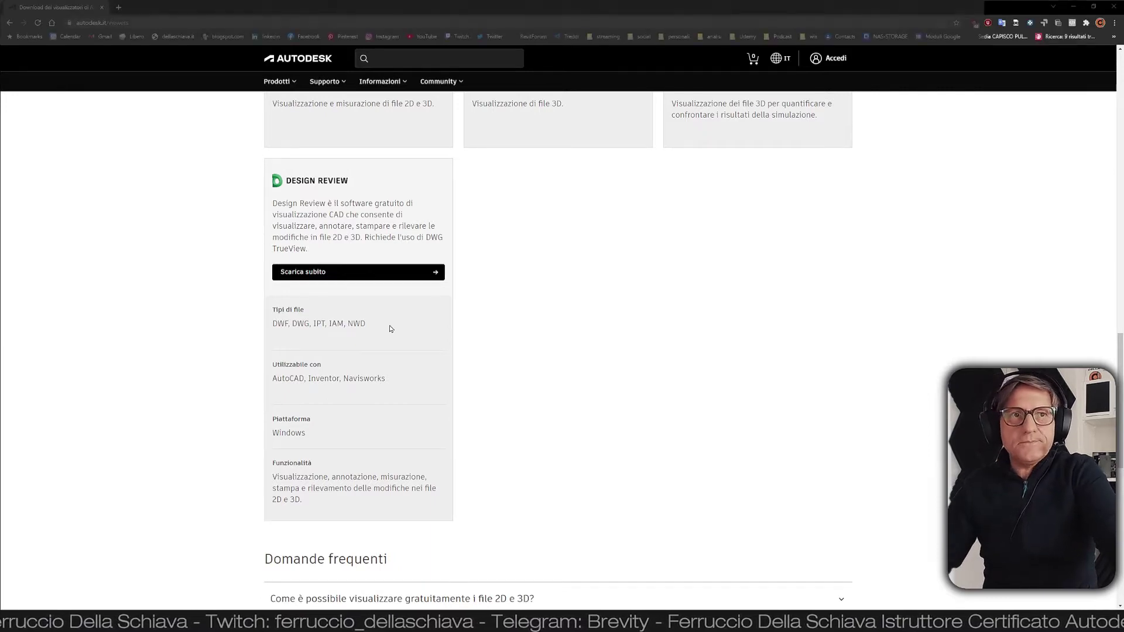
Minimise the browser and switch back to the Revit project.
click(1073, 6)
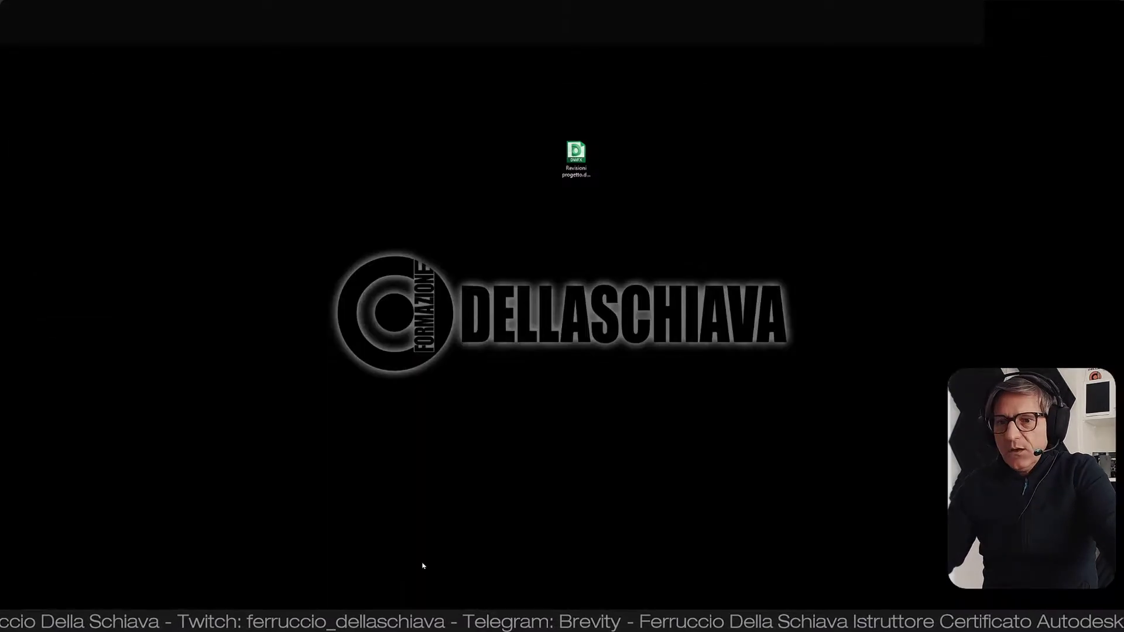
key(alt+Tab)
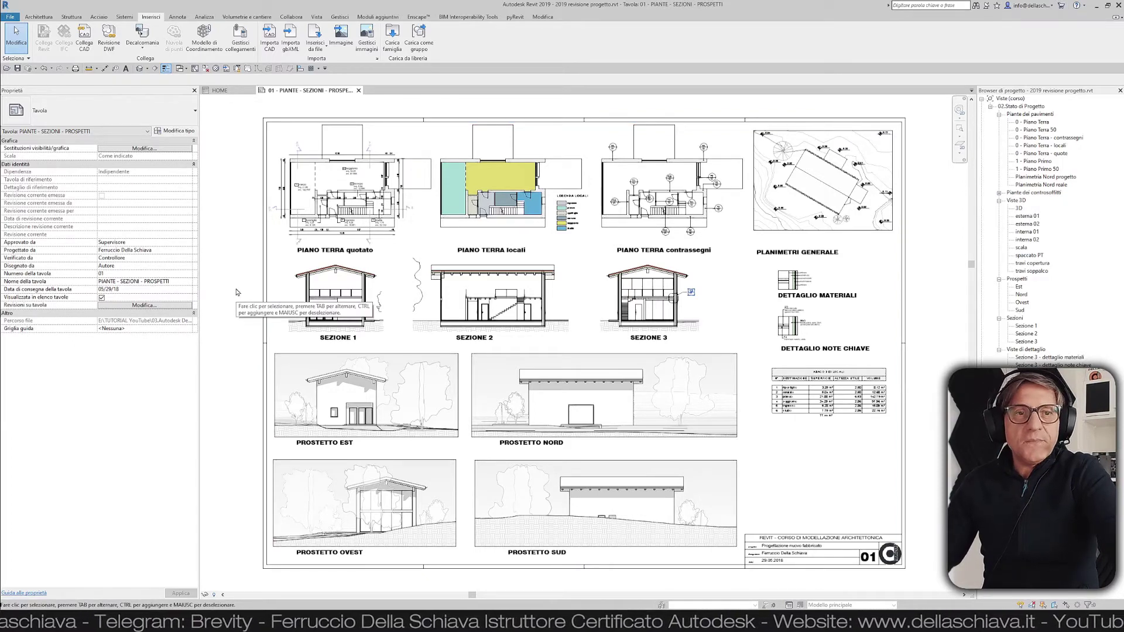
click(12, 17)
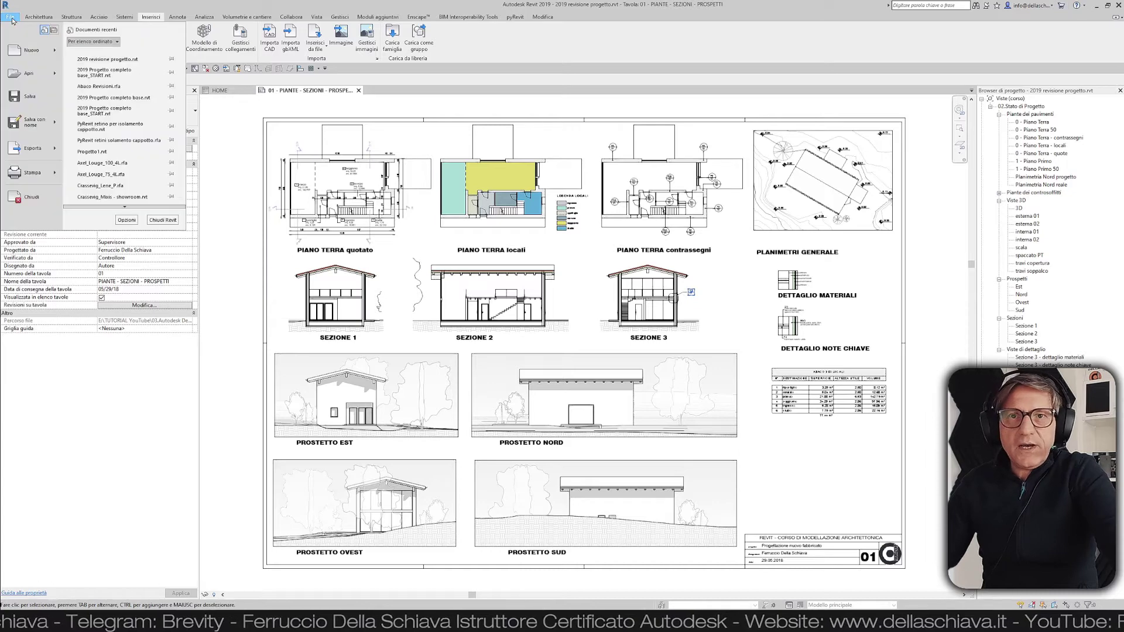
click(27, 171)
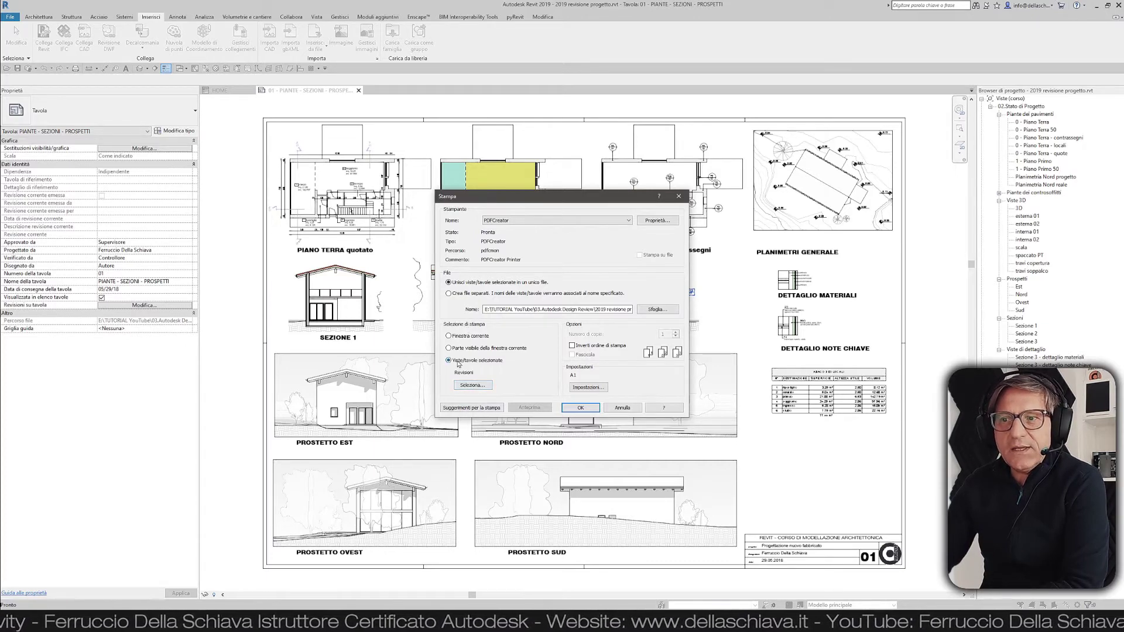
click(473, 386)
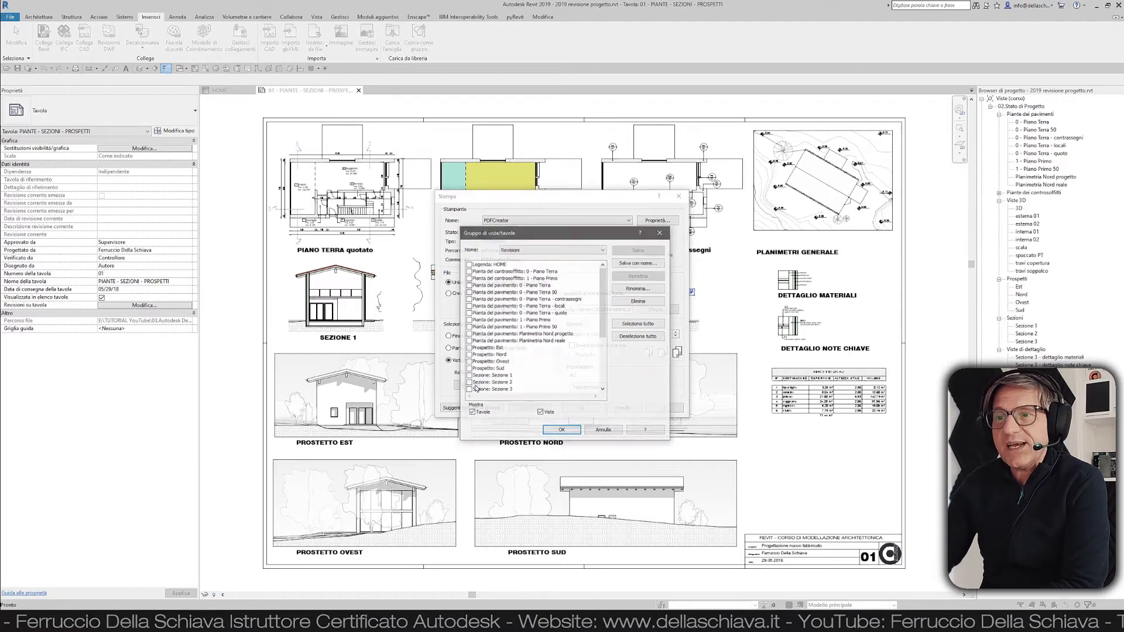
click(540, 413)
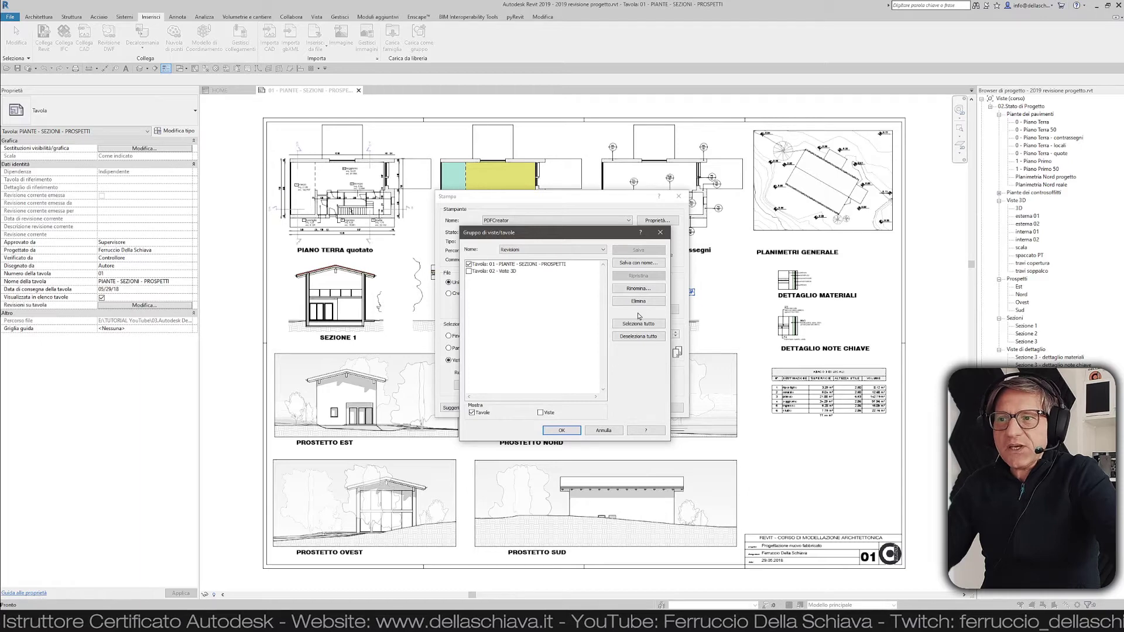
click(505, 252)
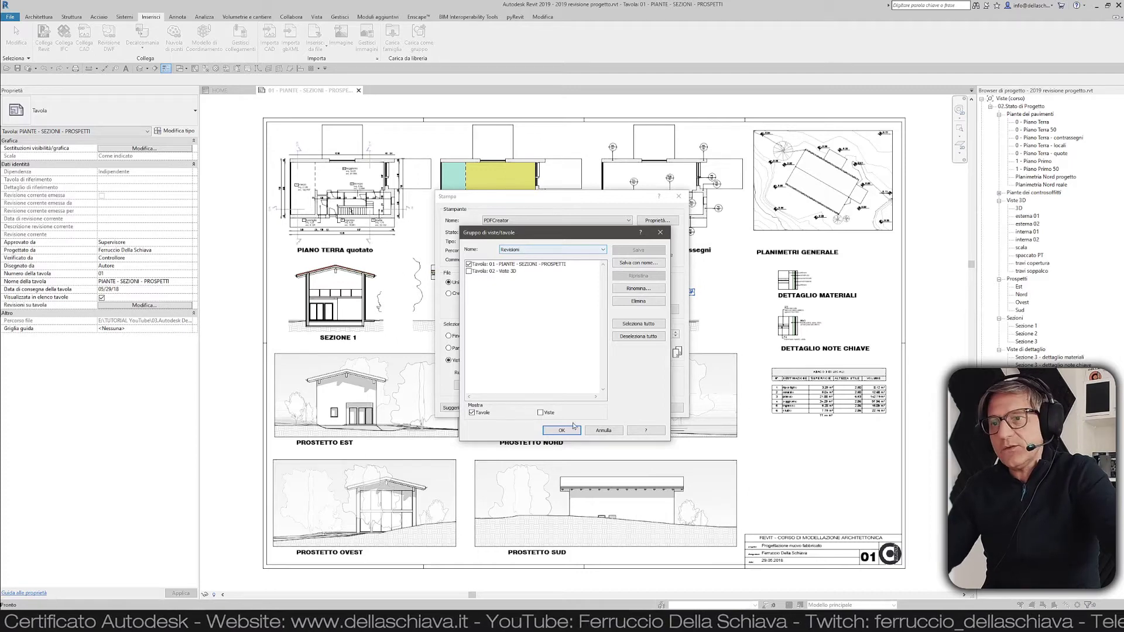
click(603, 431)
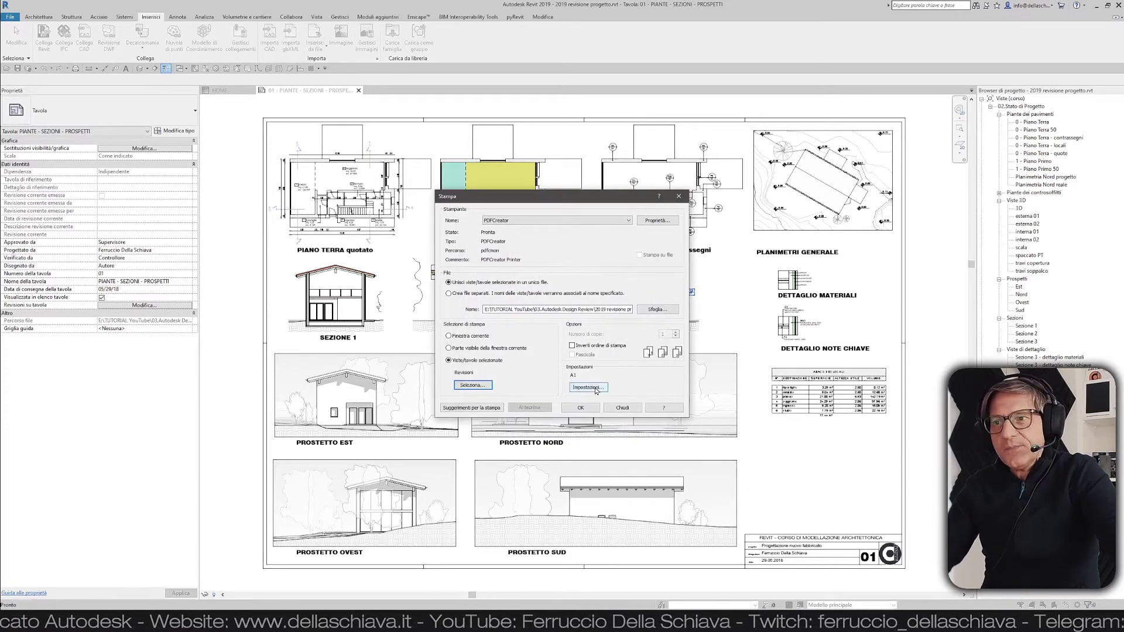
click(596, 388)
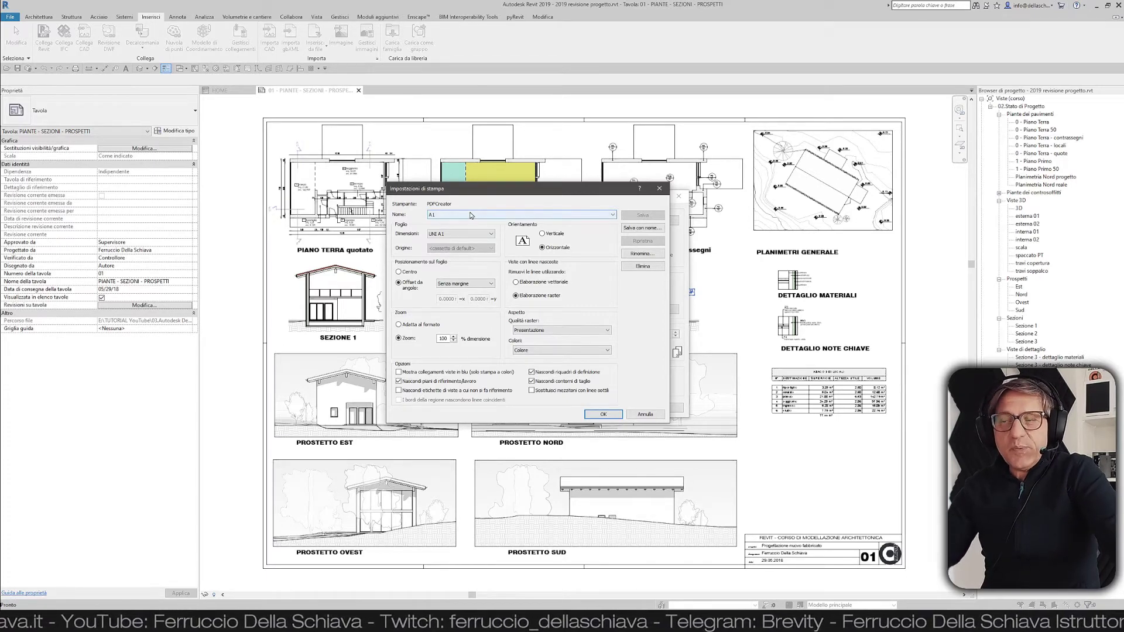
click(644, 415)
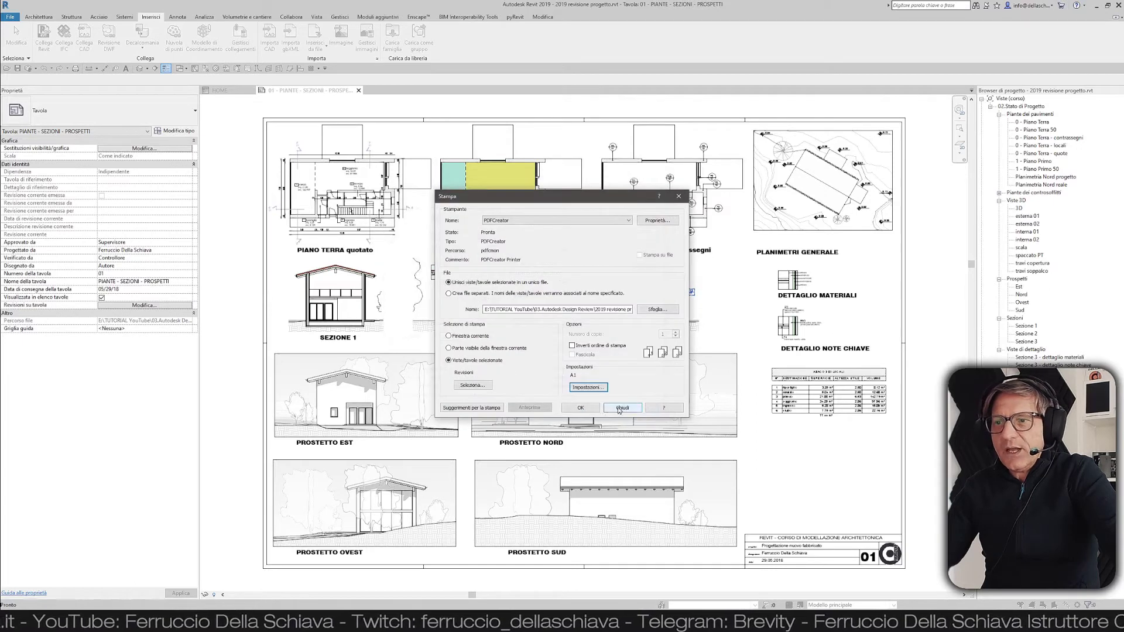
click(619, 410)
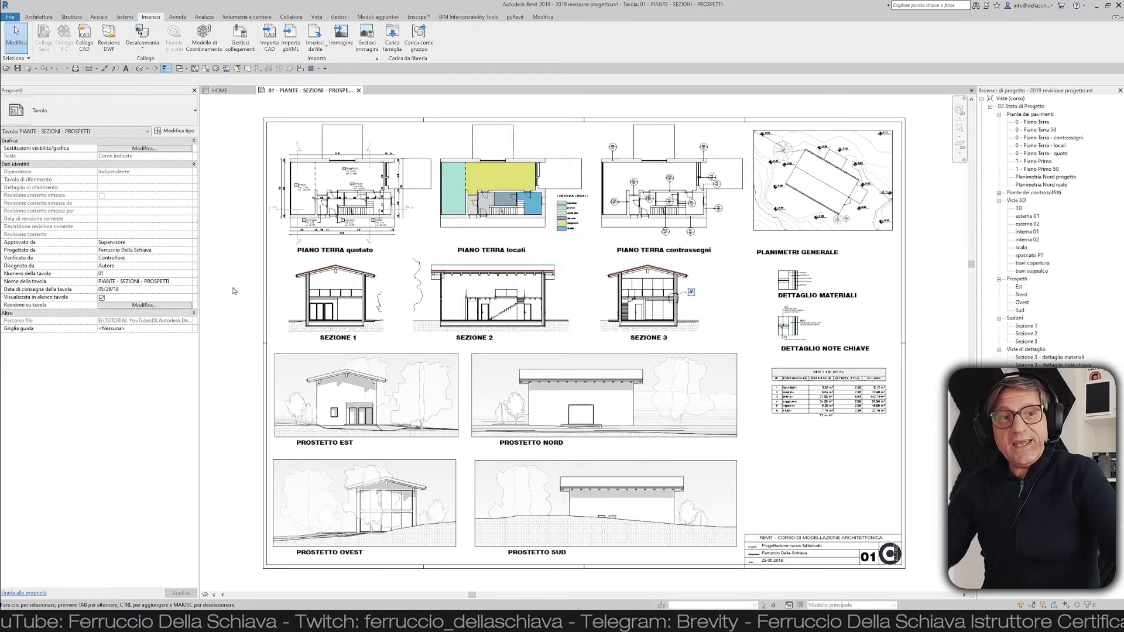
Export the Revisioni sheet set as DWFx to Desktop, overwriting Revisioni progetto.dwfx.
click(10, 17)
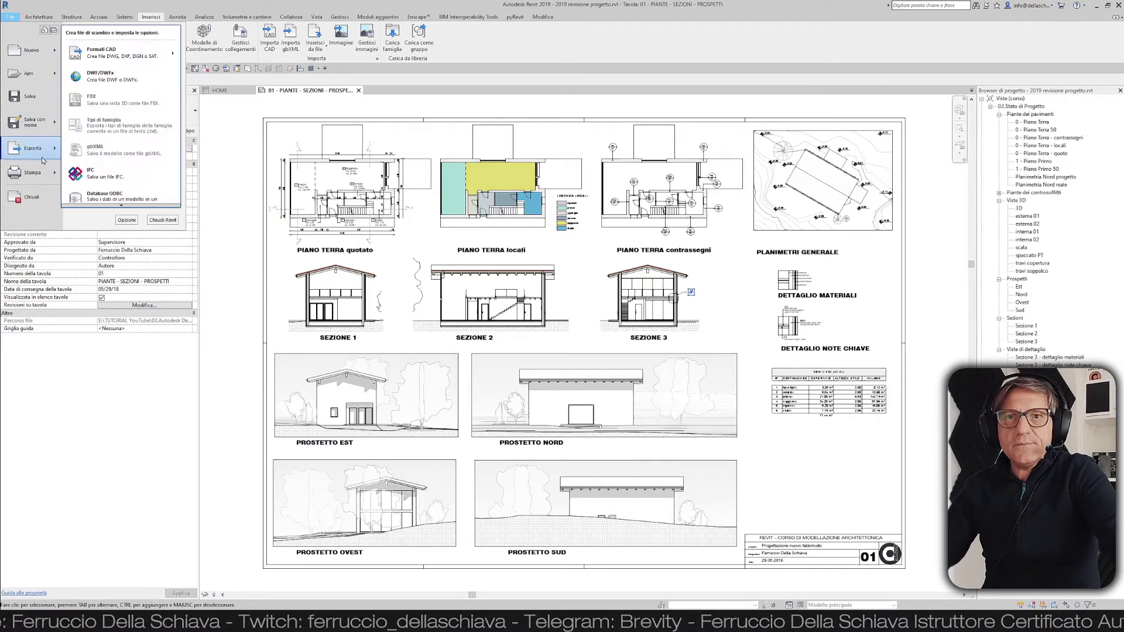
mouse_move(33, 147)
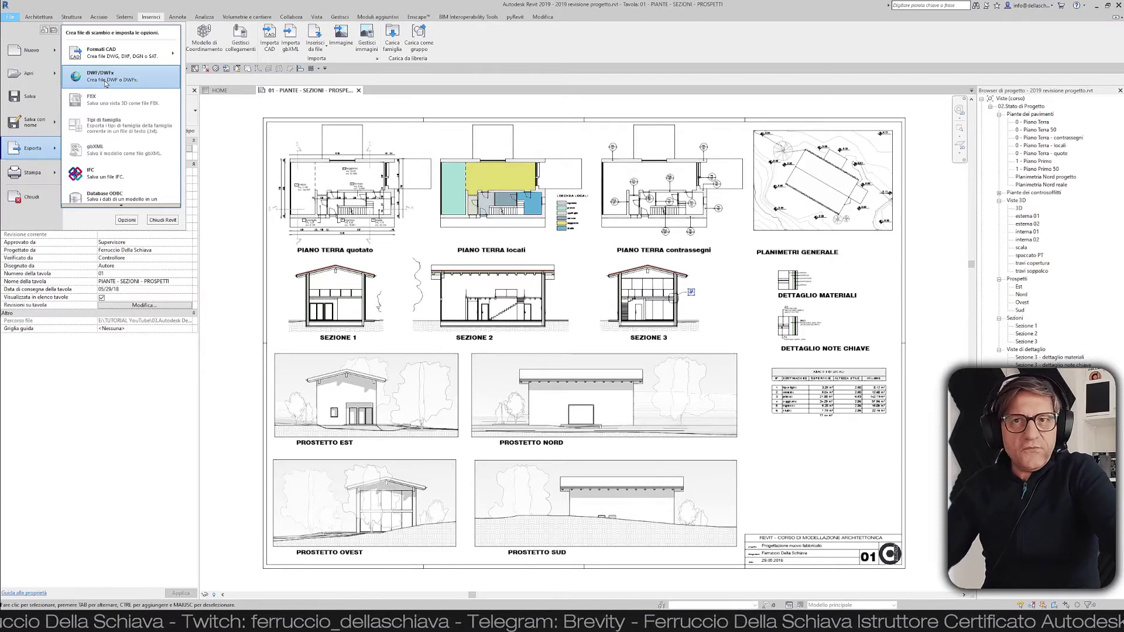
click(105, 84)
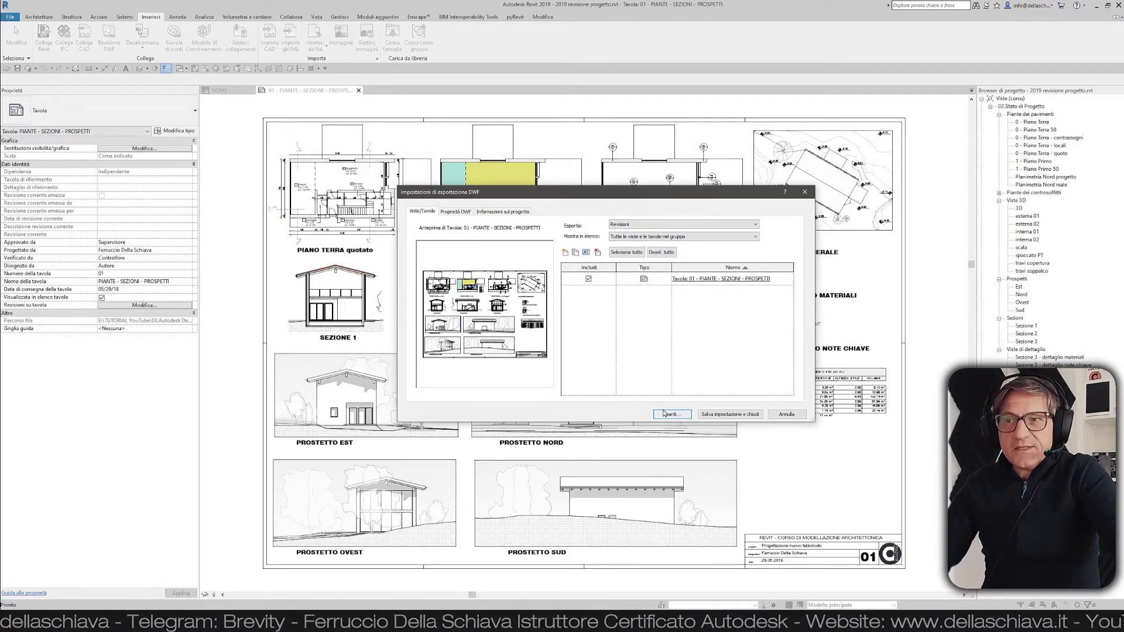
click(455, 212)
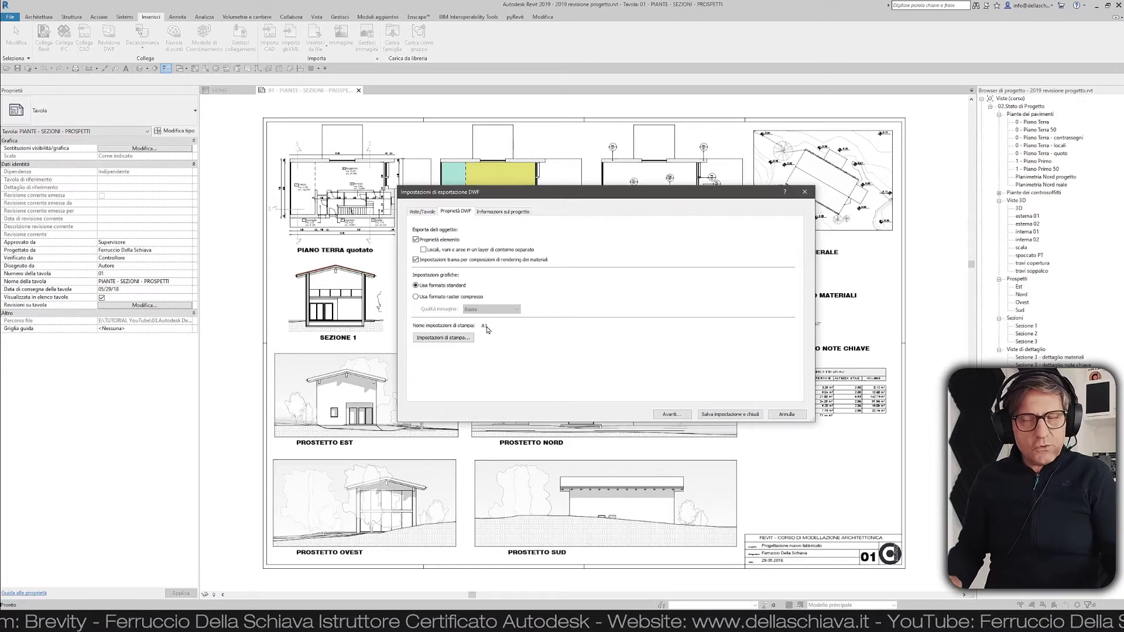
click(672, 414)
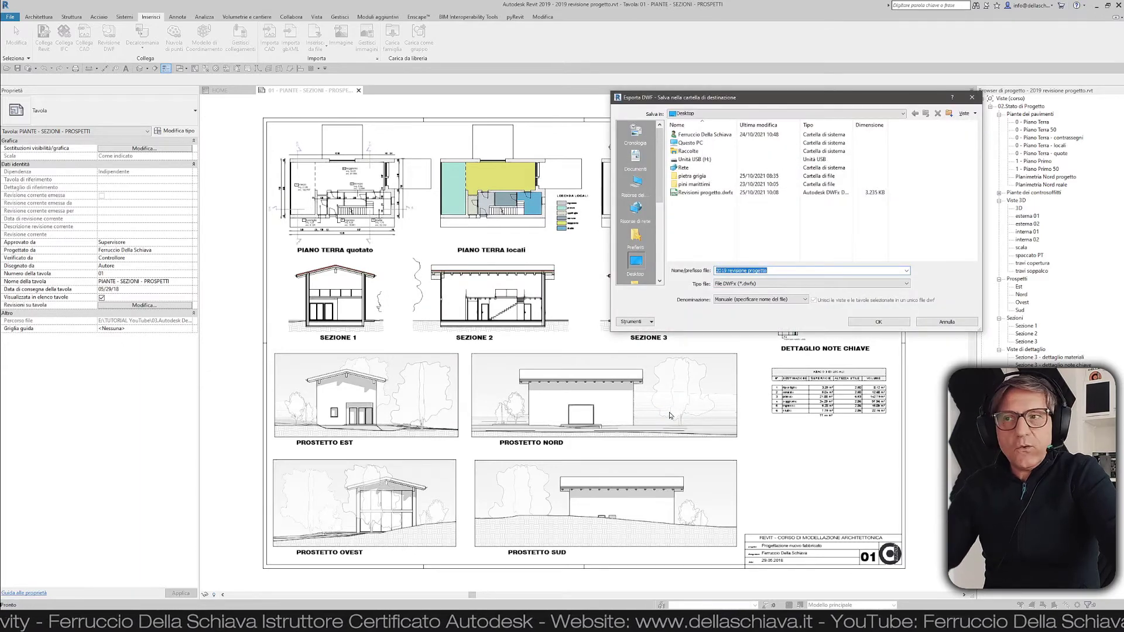
click(642, 261)
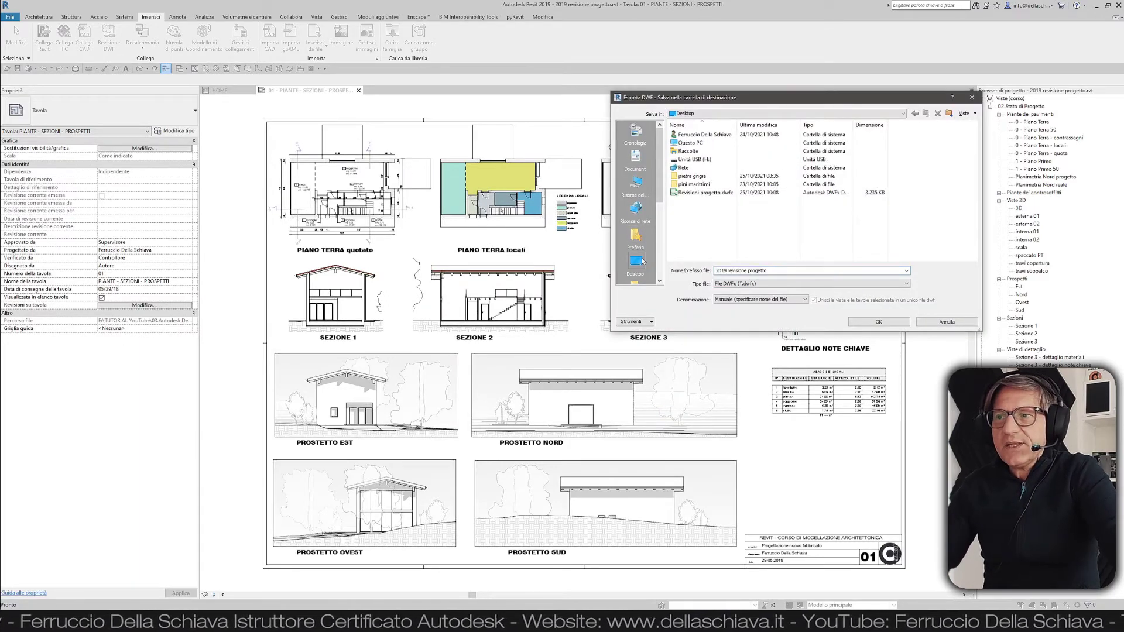
mouse_move(752, 99)
mouse_down()
mouse_move(588, 102)
mouse_move(610, 128)
mouse_up()
click(527, 195)
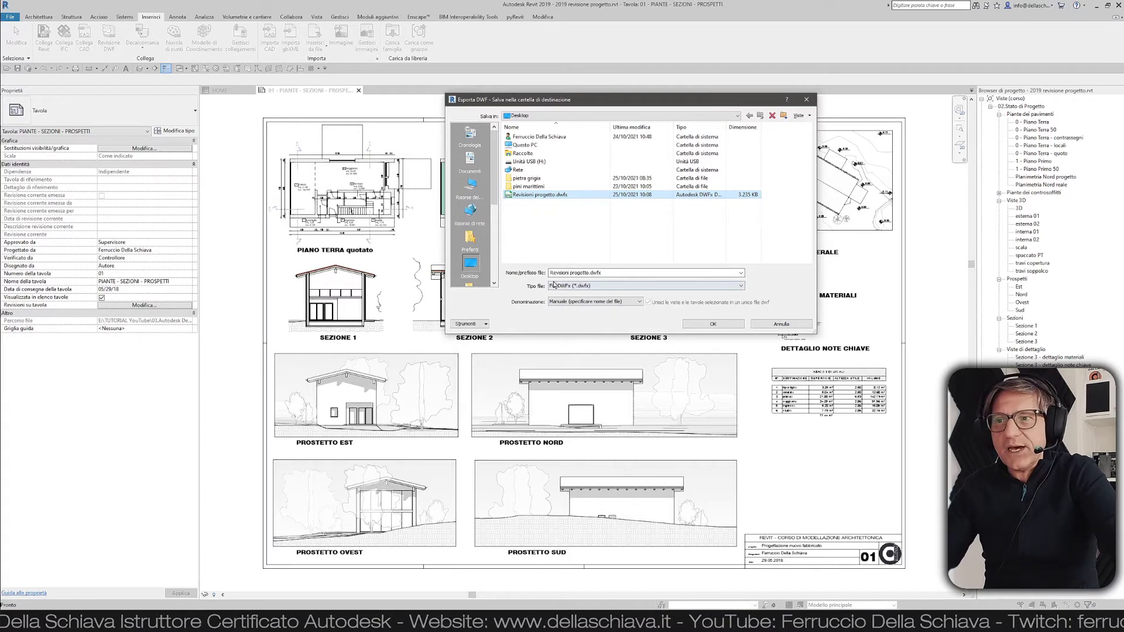
click(588, 287)
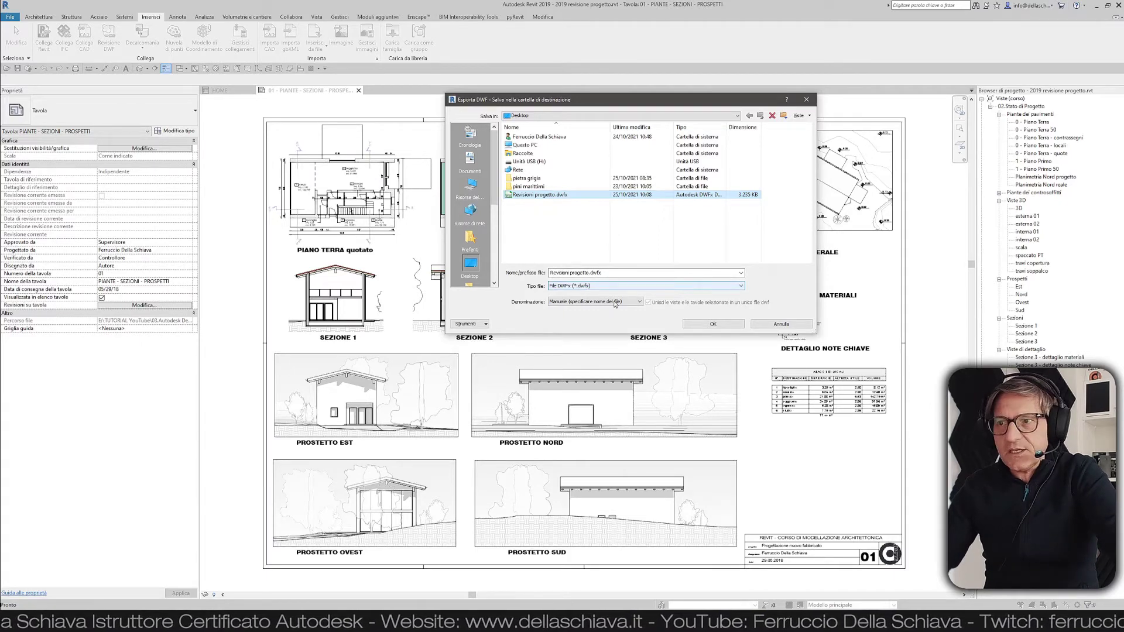
click(702, 325)
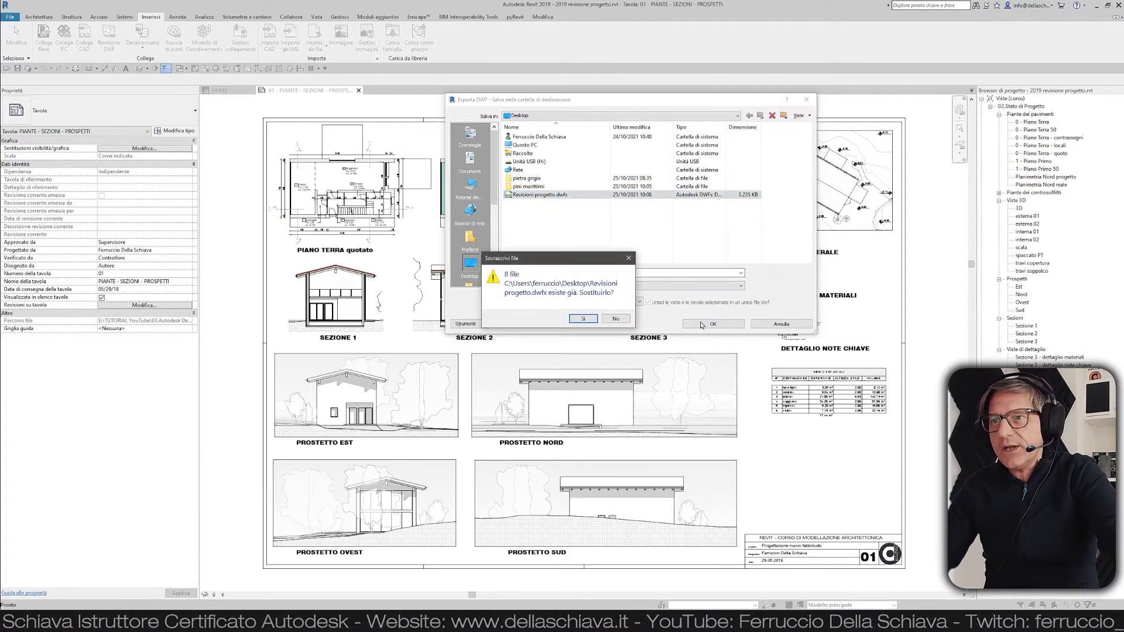
click(584, 319)
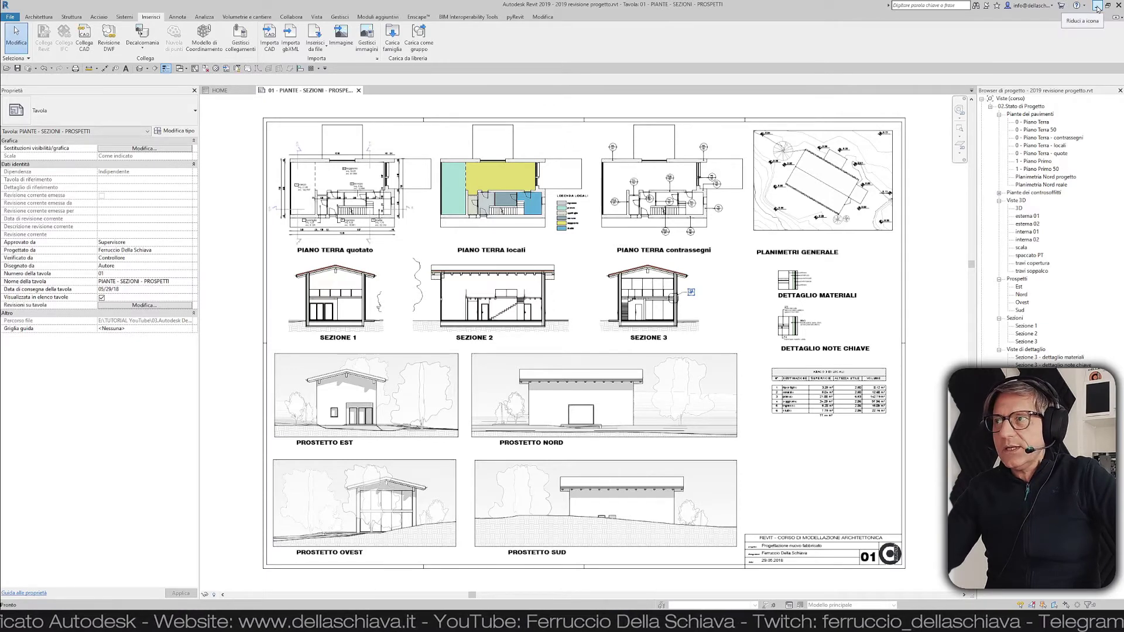
Minimise Revit and open Revisioni progetto.dwfx from the desktop in Design Review.
click(1097, 8)
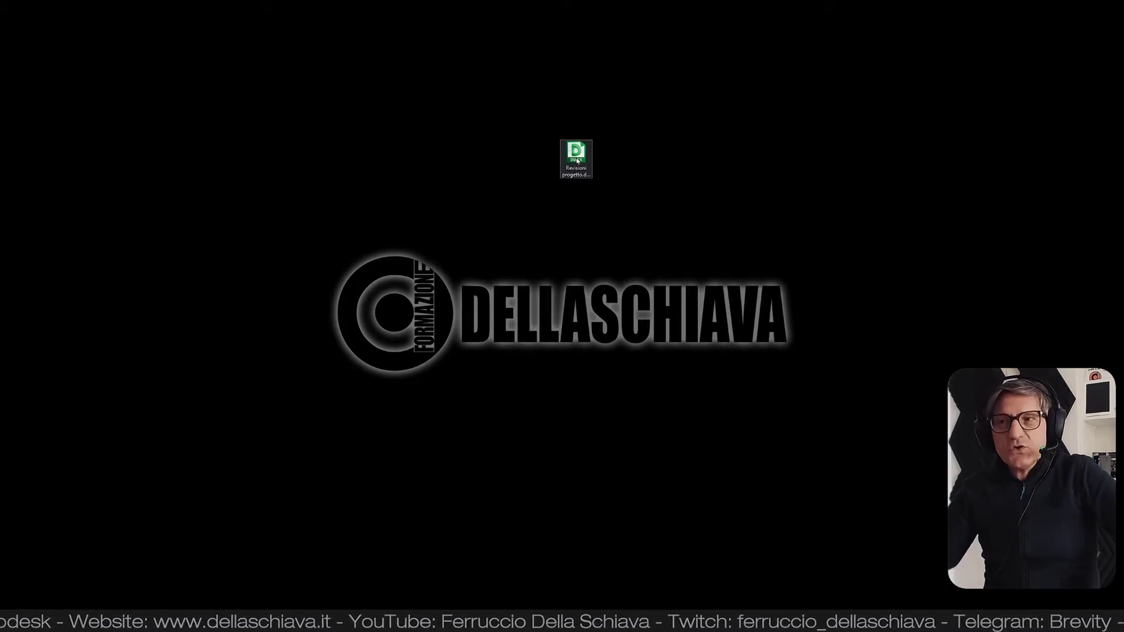
double_click(577, 162)
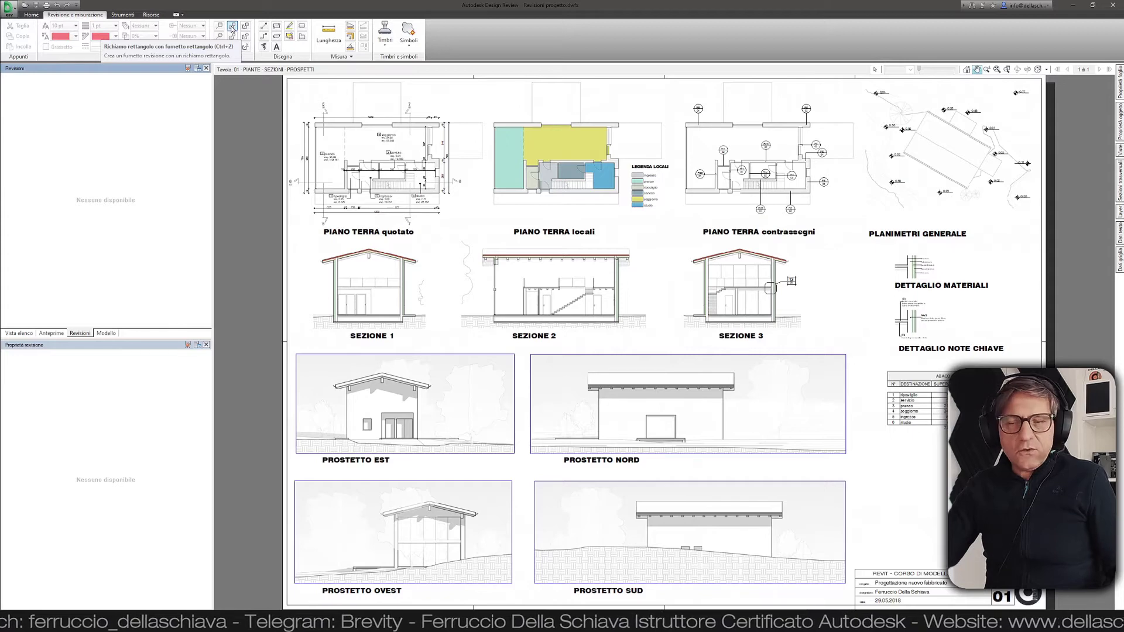
Draw a revision cloud beside SEZIONE 1 with callout 'LETTERE NON NUMERI', then select it.
click(232, 27)
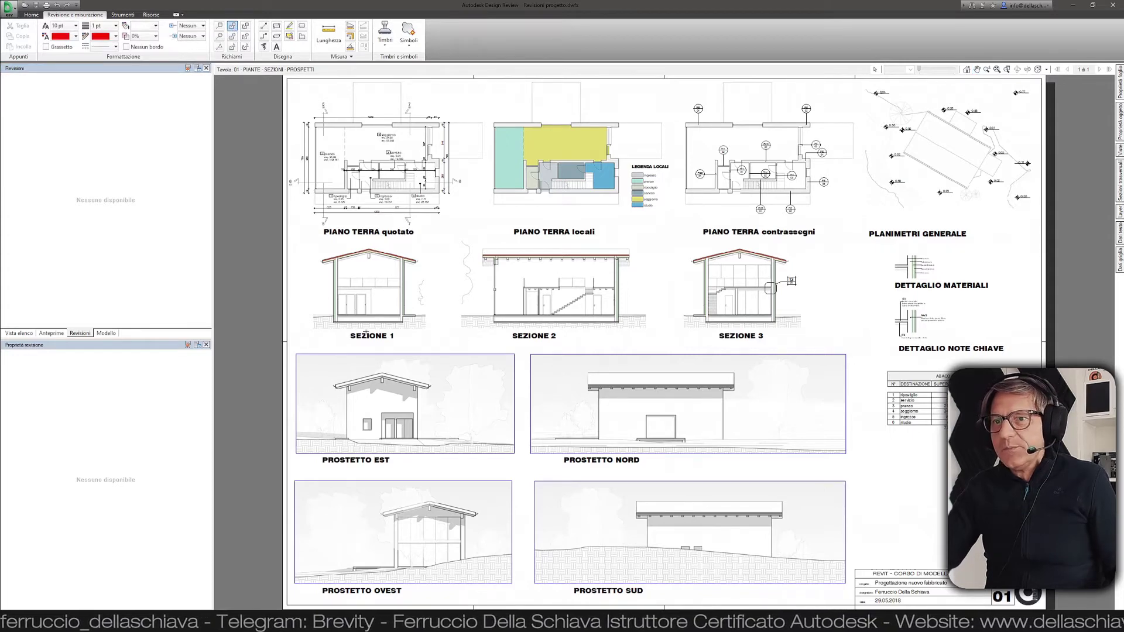
scroll(374, 343, up, 1)
scroll(386, 322, up, 4)
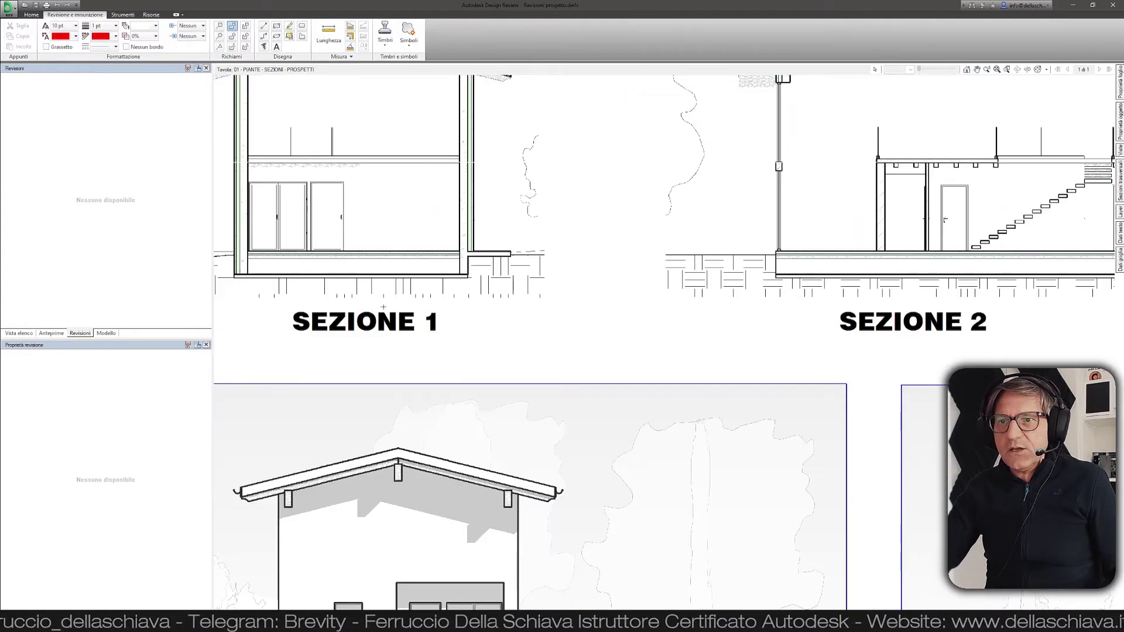
drag(375, 294, 497, 352)
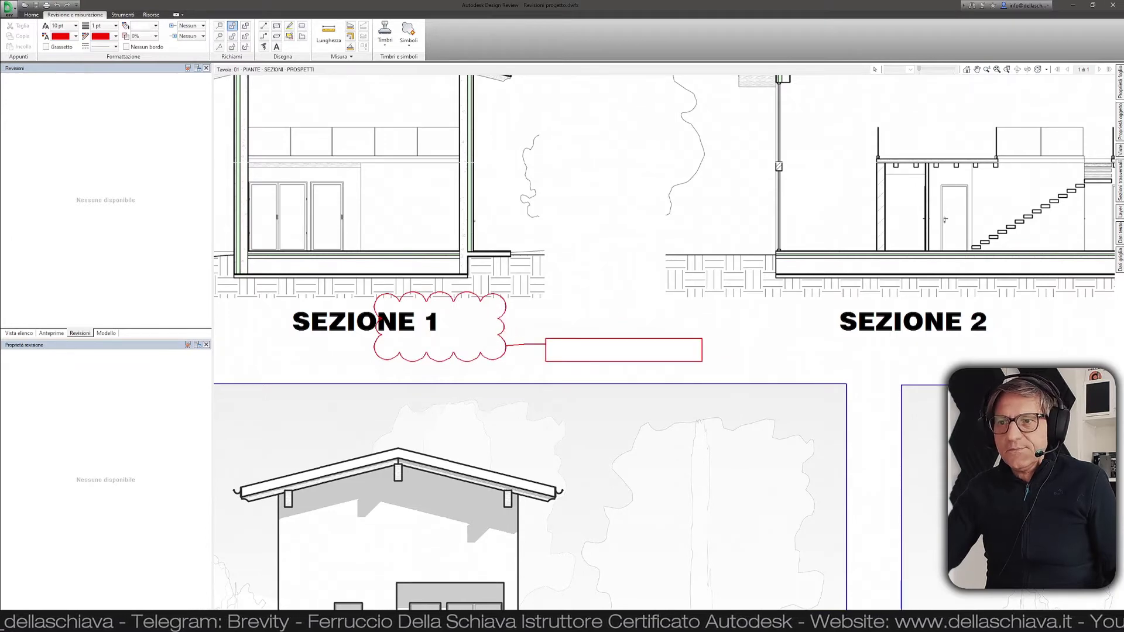
click(702, 361)
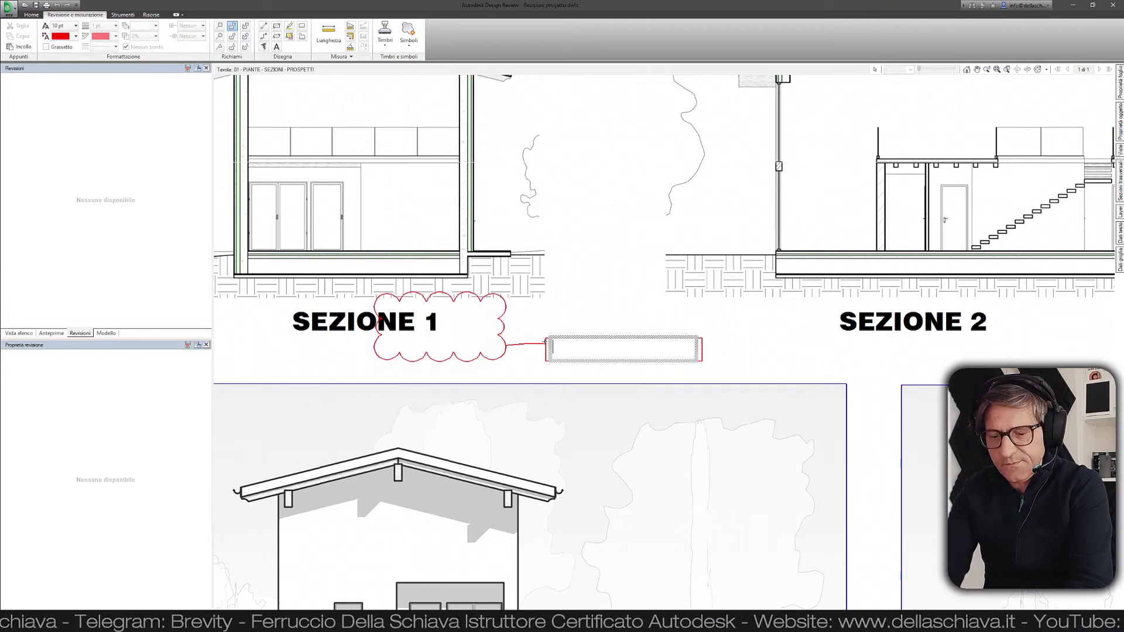
text(K)
text(TERE NON NU)
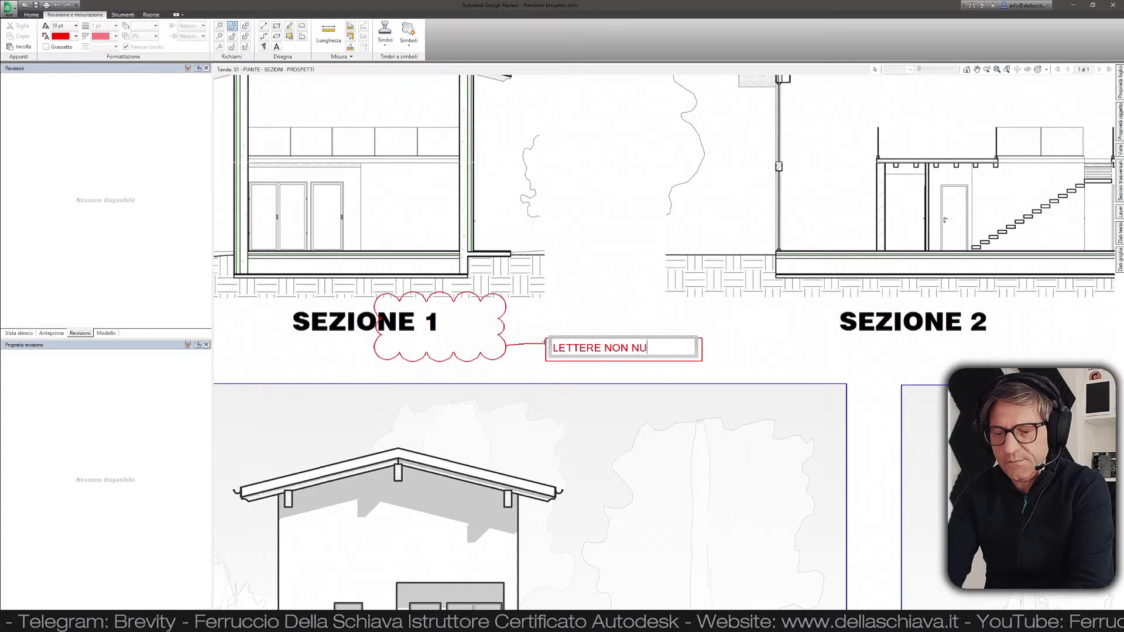
text(MERI)
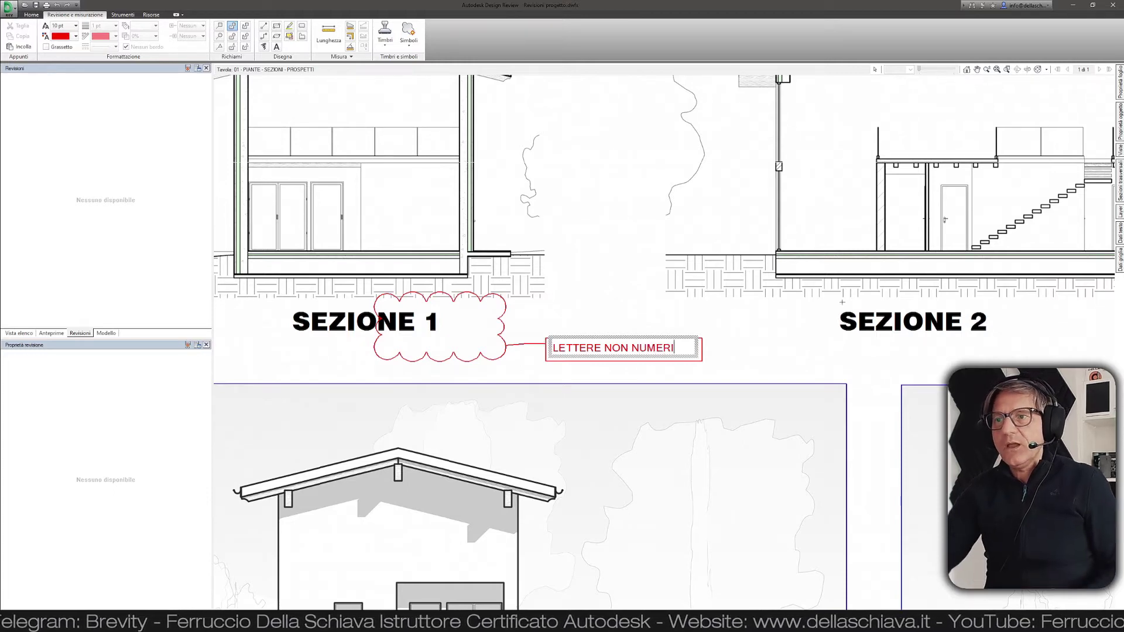
click(731, 357)
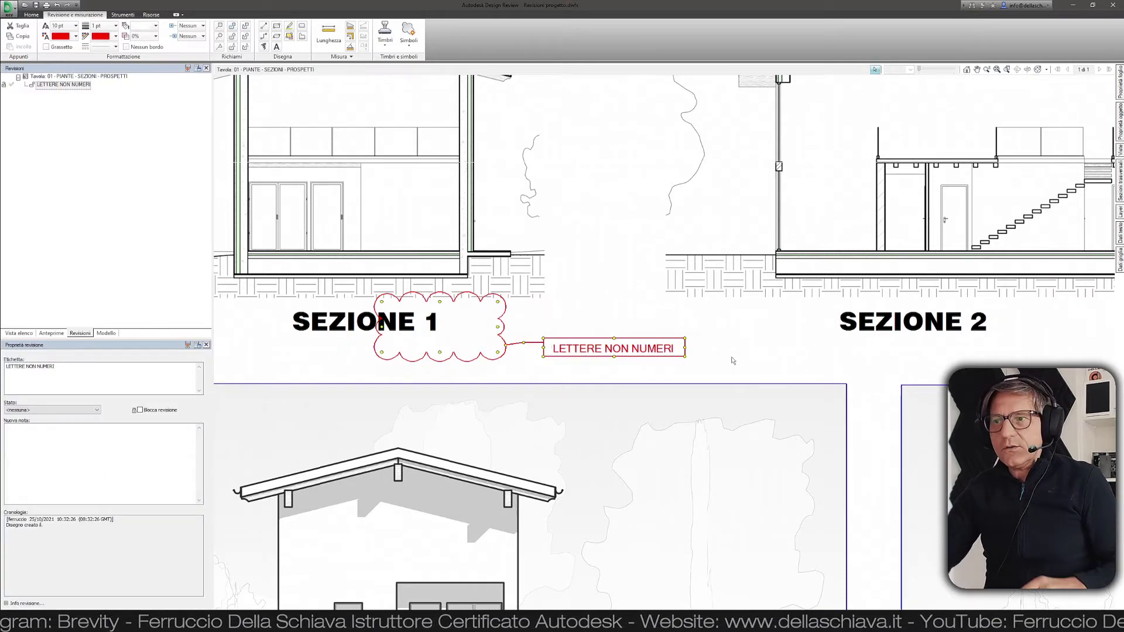
scroll(500, 343, down, 3)
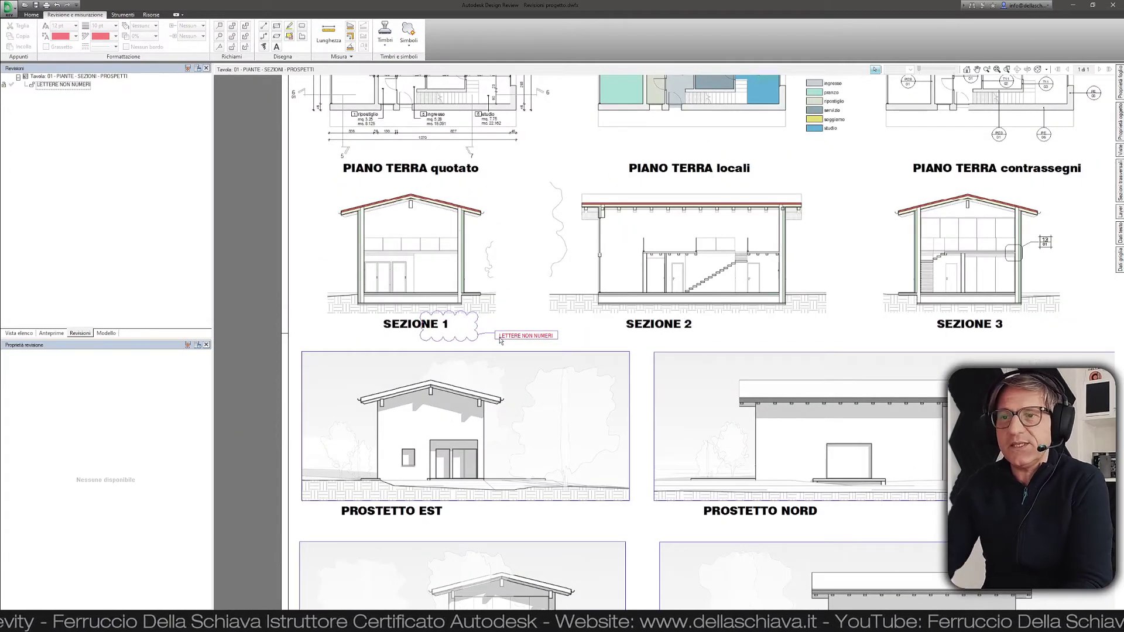
click(466, 340)
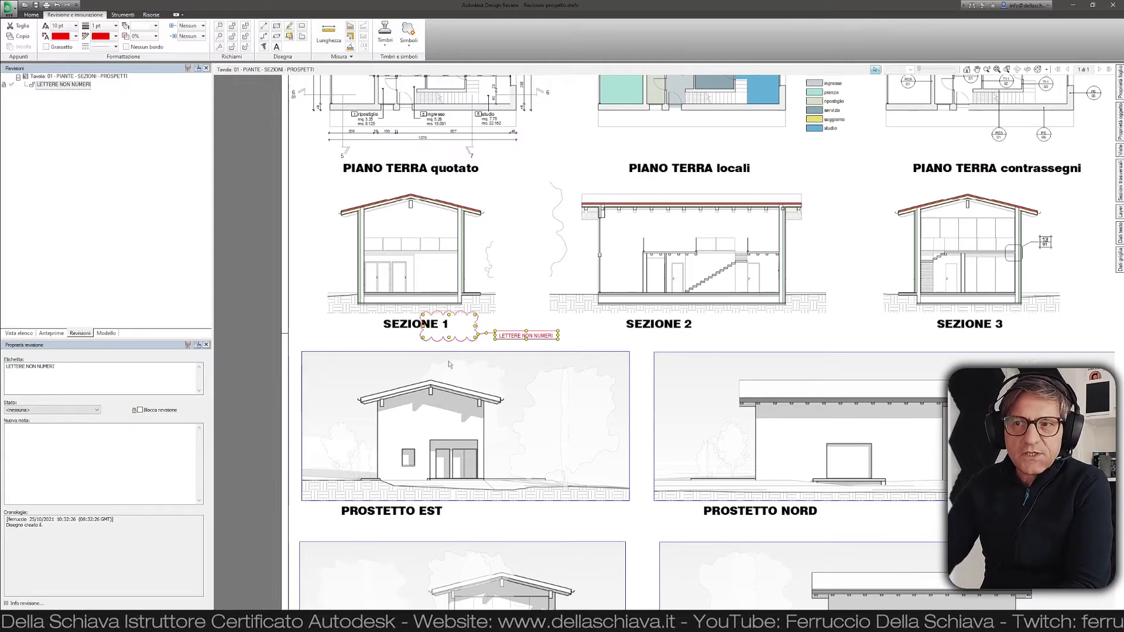
Set the LETTERE NON NUMERI markup status to Revisione and bring the room schedule into view.
click(49, 410)
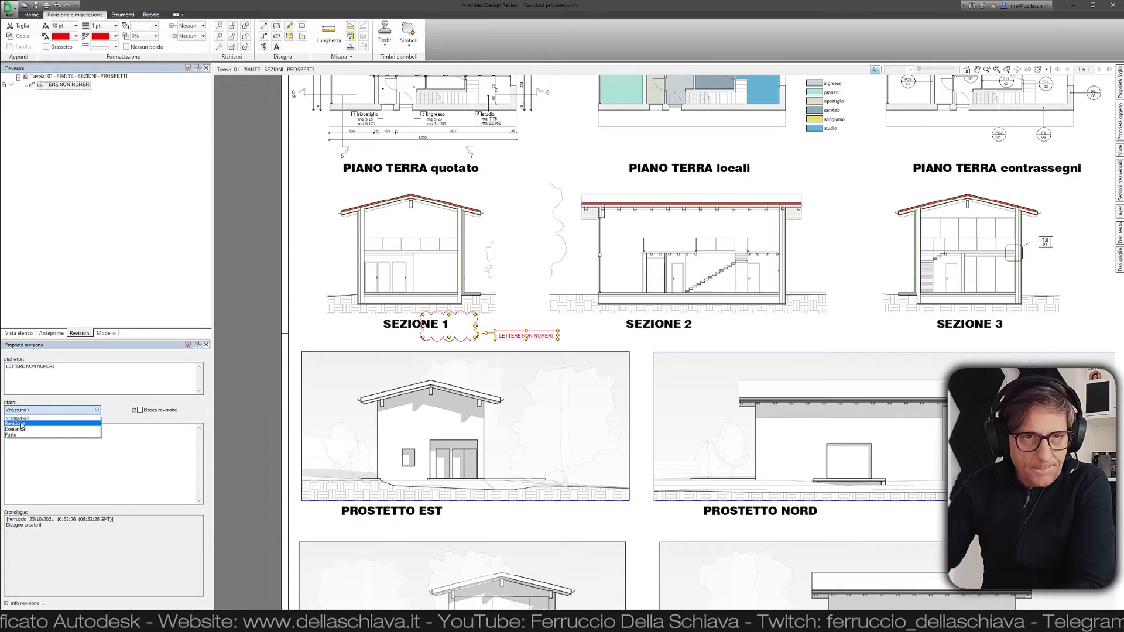
click(22, 423)
click(566, 333)
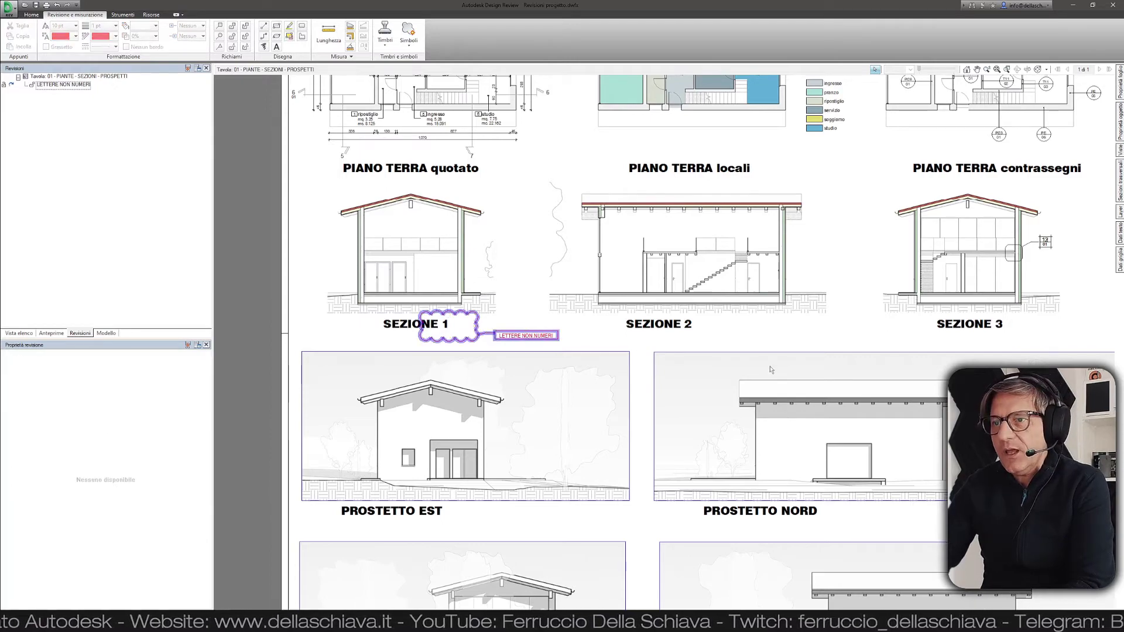
middle_drag(876, 416, 695, 331)
scroll(633, 357, down, 5)
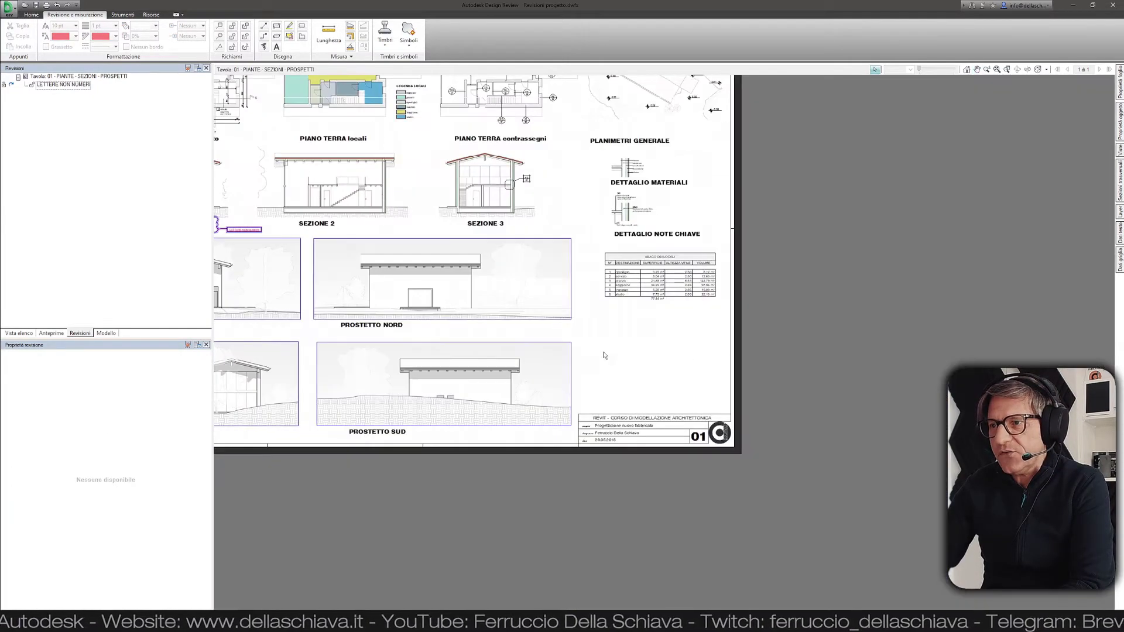
scroll(713, 325, up, 2)
scroll(658, 339, up, 3)
scroll(660, 363, up, 2)
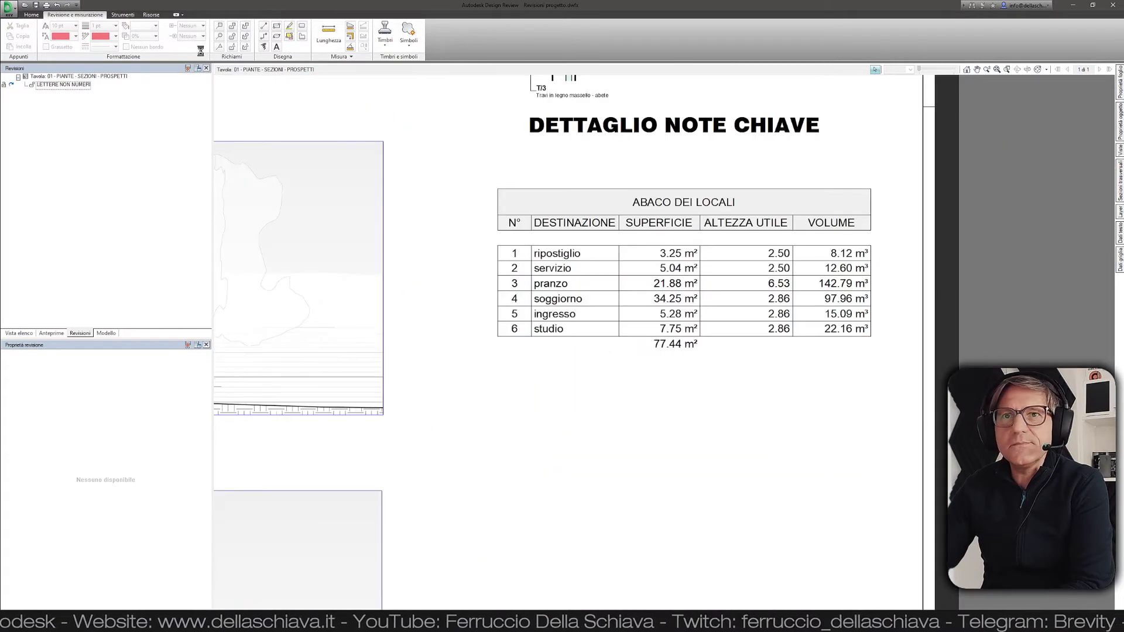
Cloud the SUPERFICIE column with the callout 'HAI VERIFICATO?'.
click(232, 26)
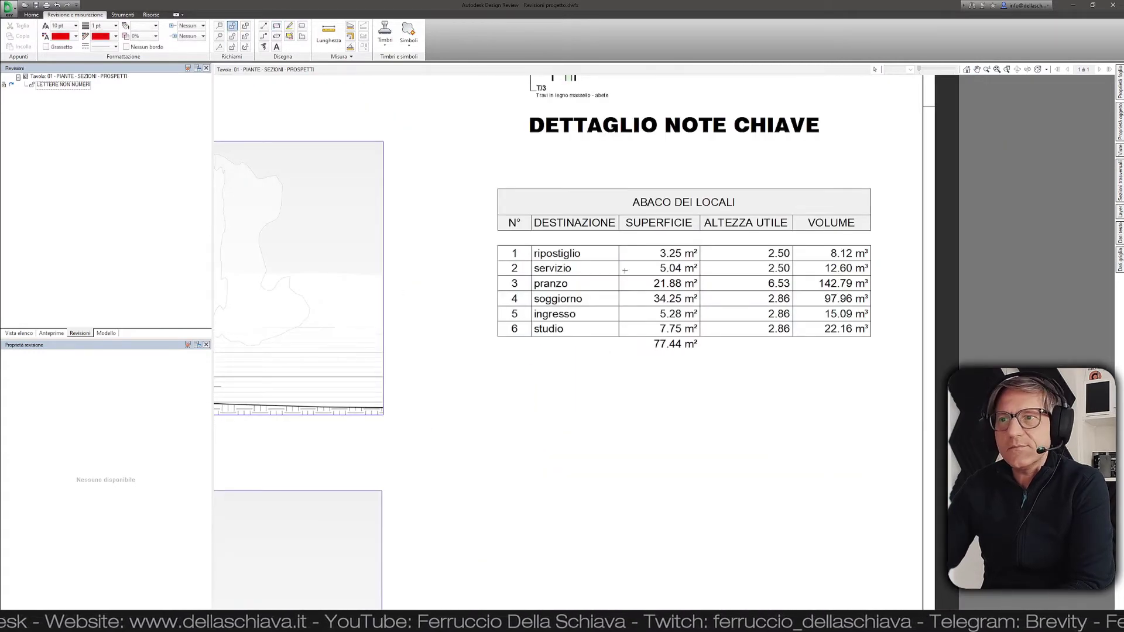
drag(612, 233, 629, 257)
click(699, 380)
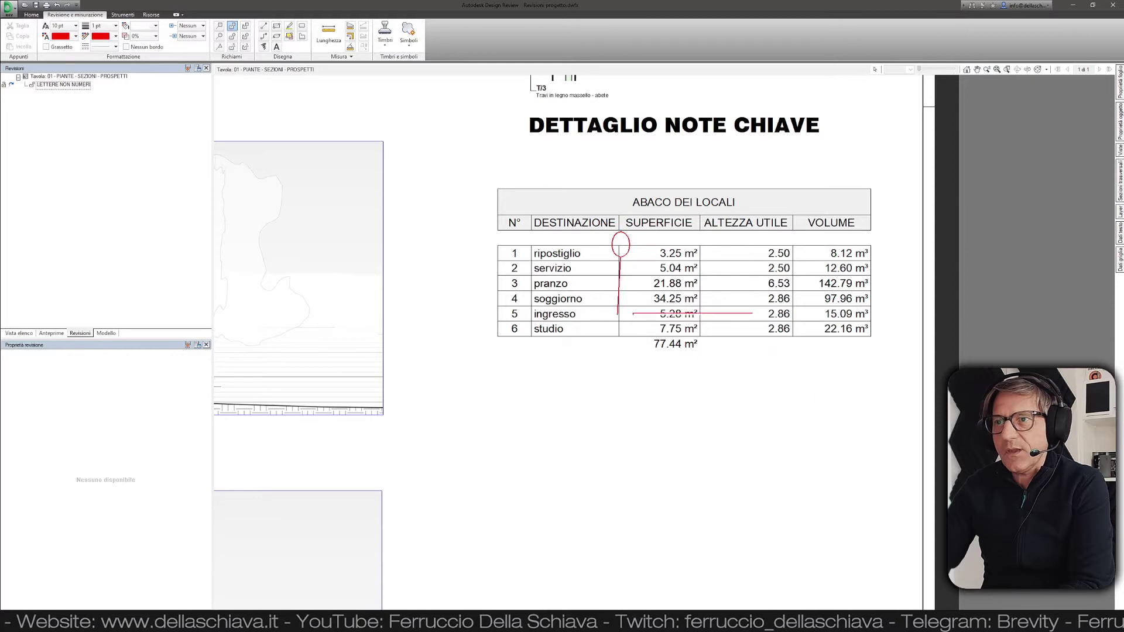
key(Escape)
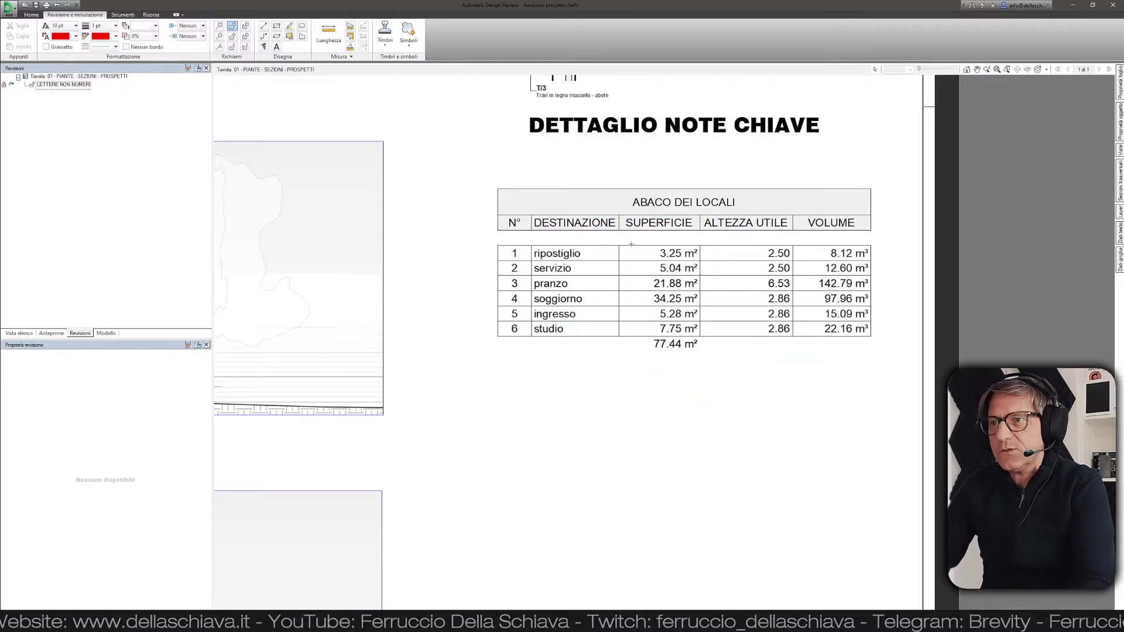
drag(627, 258, 707, 370)
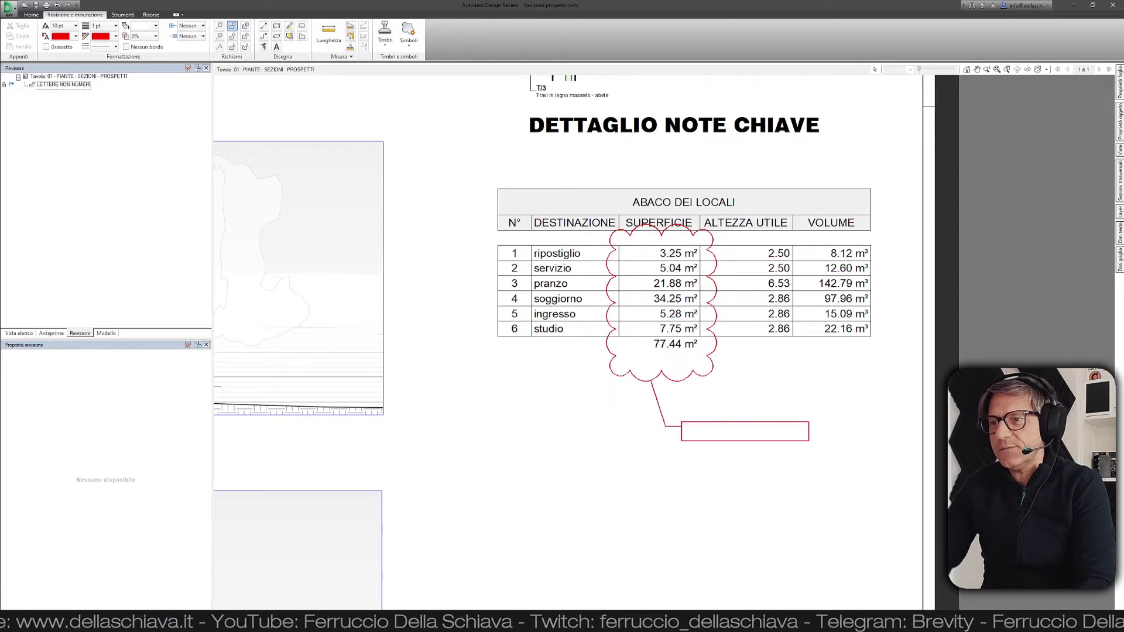
click(682, 427)
text(HAI VERIFICAT)
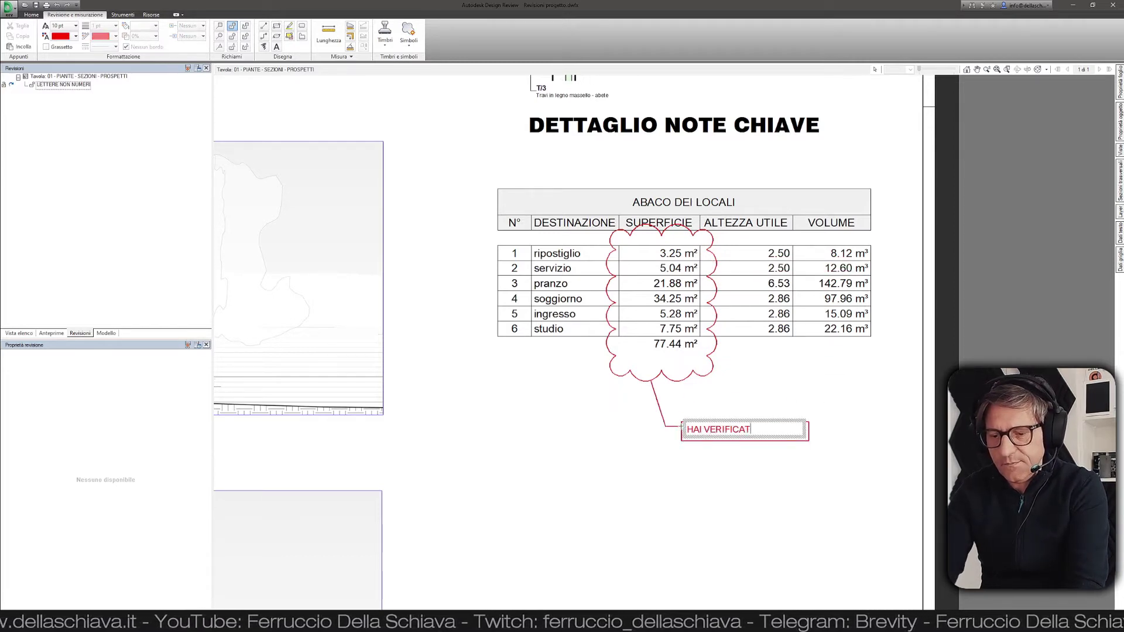
text(O?)
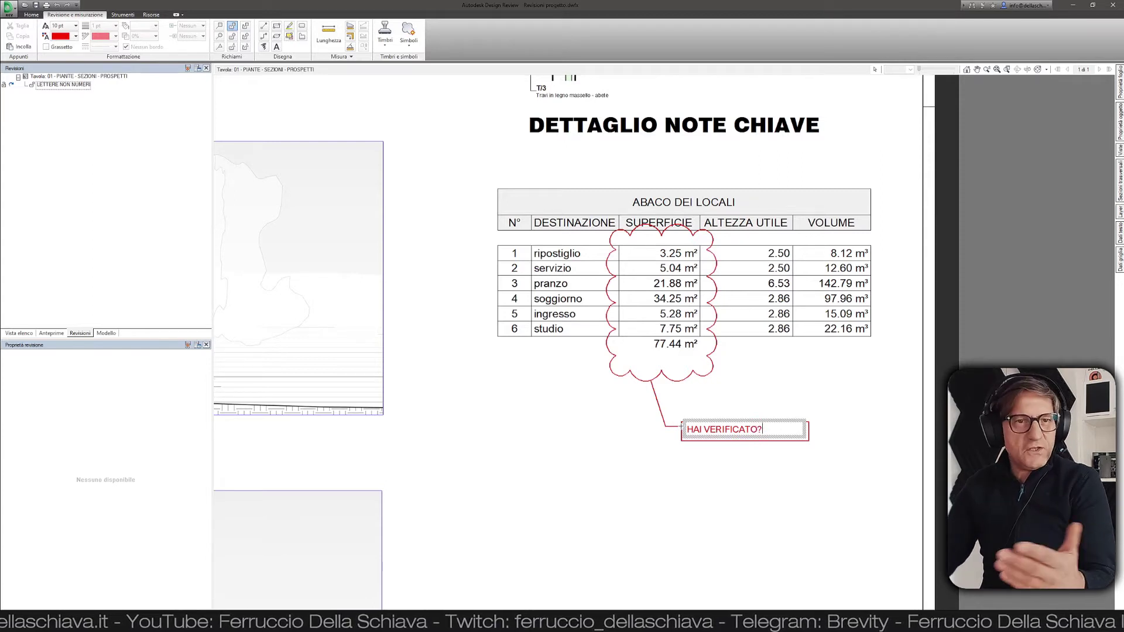
click(740, 504)
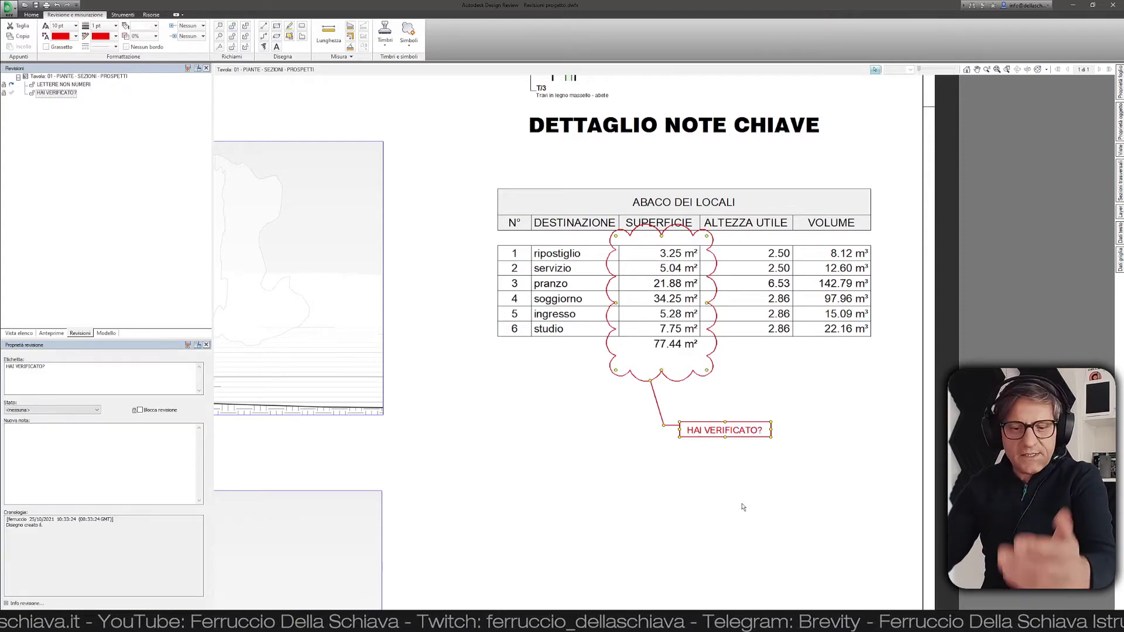
Set the HAI VERIFICATO? markup status to Domanda.
click(682, 381)
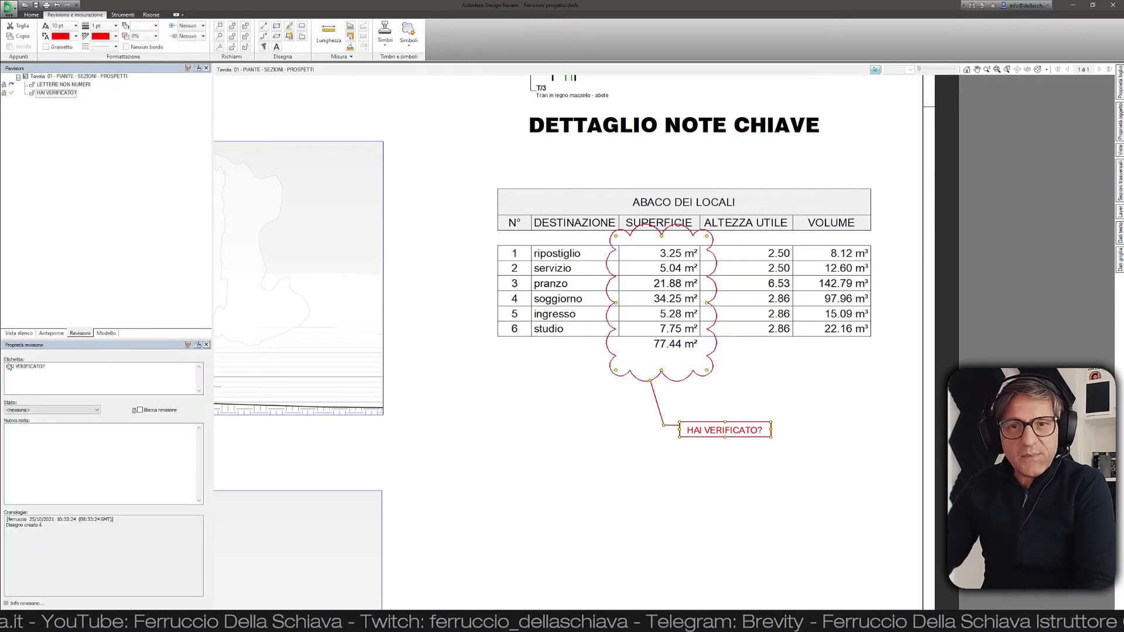
click(33, 412)
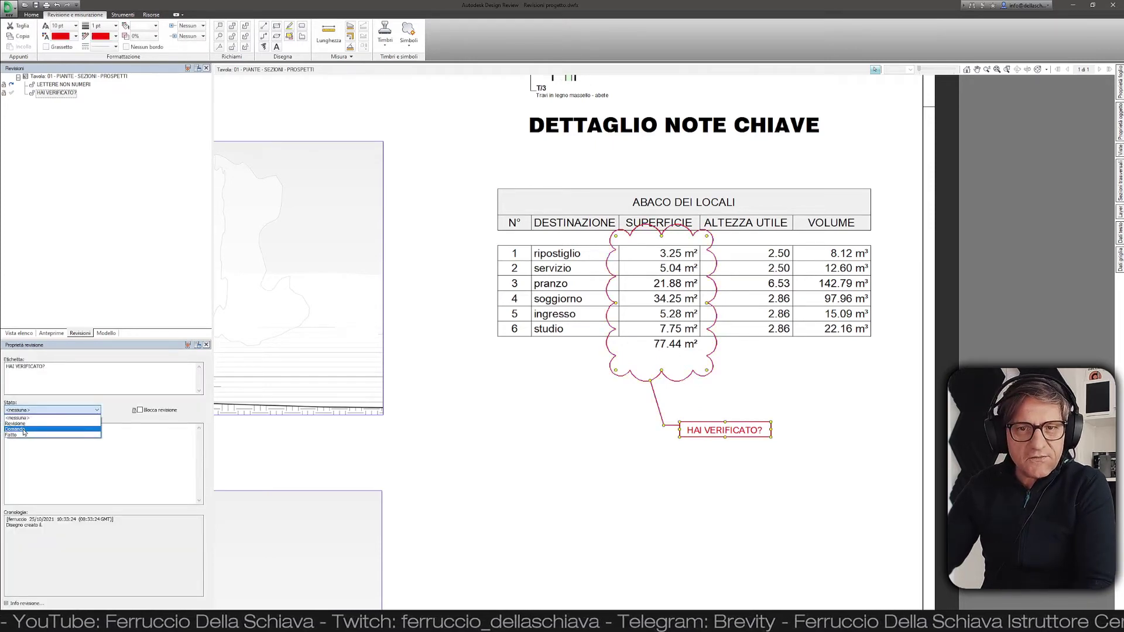
click(23, 430)
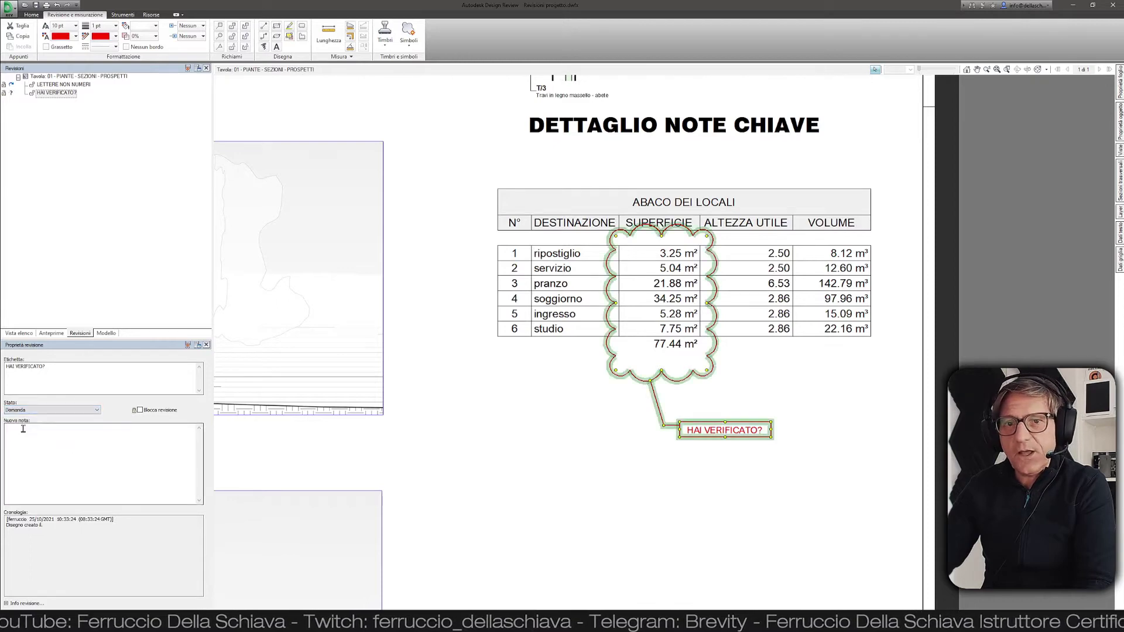
click(520, 467)
scroll(585, 450, down, 3)
scroll(683, 438, down, 3)
Zoom out to the whole sheet and close Design Review.
scroll(684, 438, down, 2)
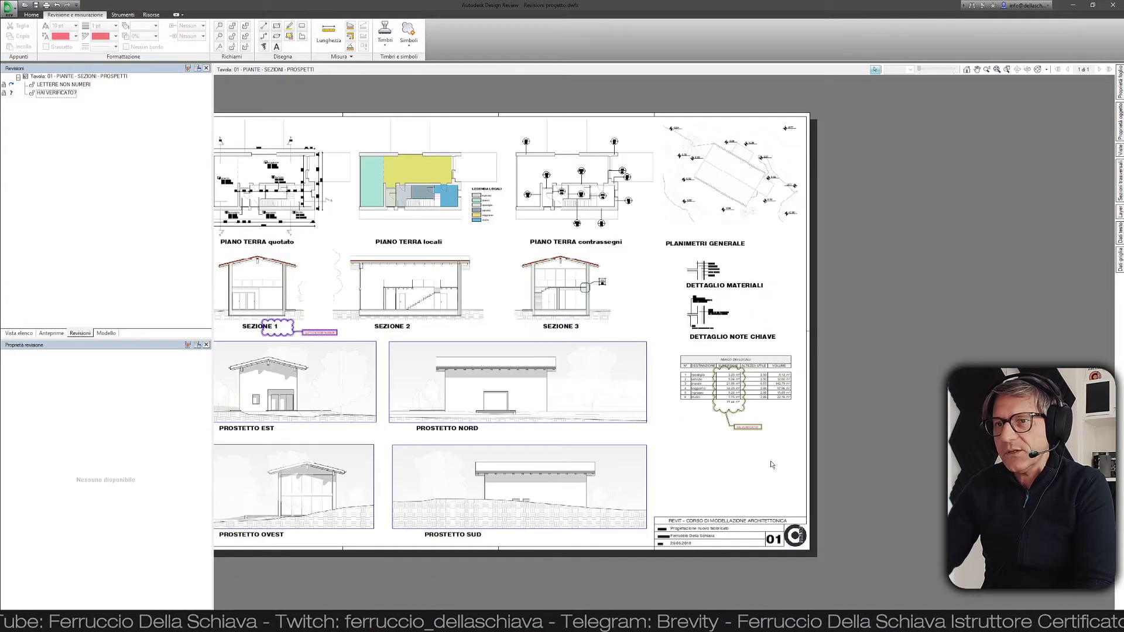
scroll(703, 442, down, 2)
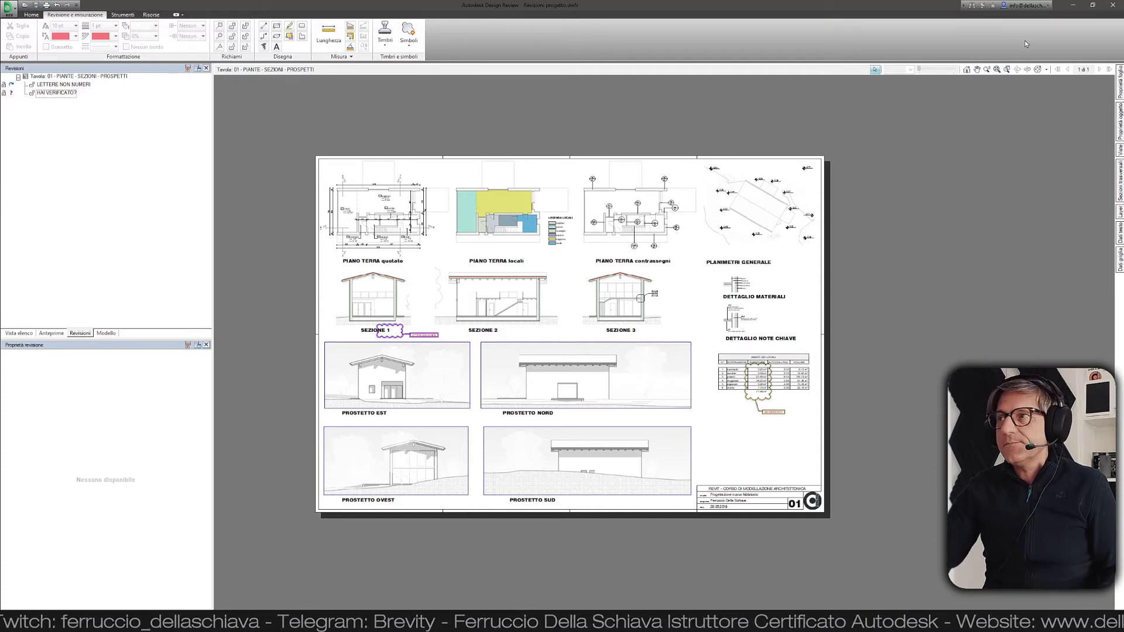
click(1112, 6)
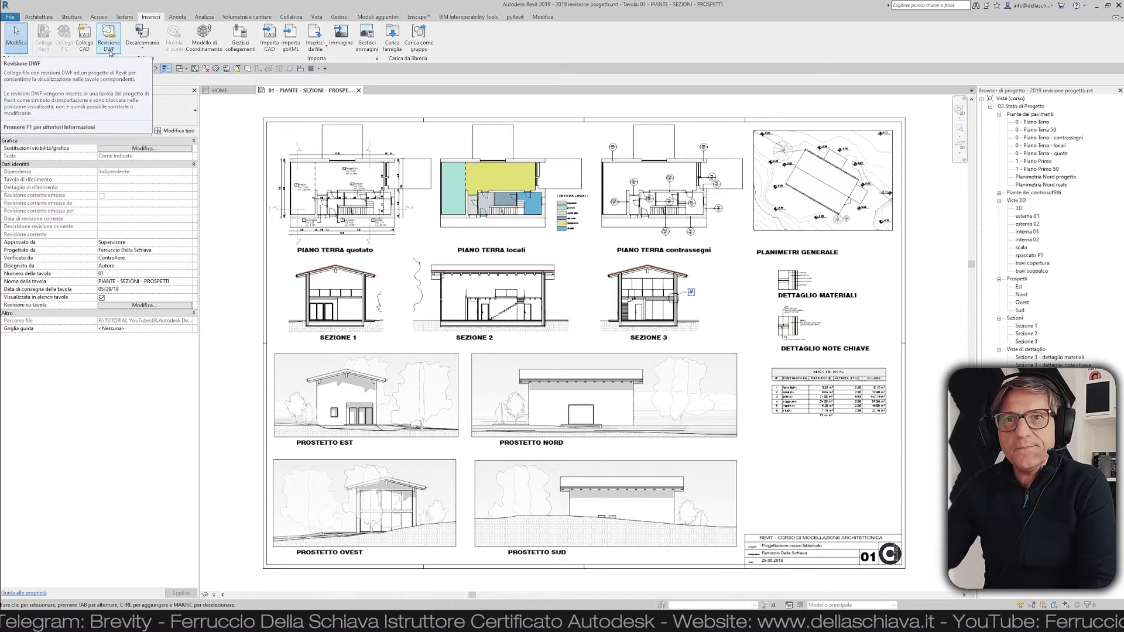
Import the Revisioni progetto.dwfx markups as a DWF Markup linked to sheet 01.
click(110, 52)
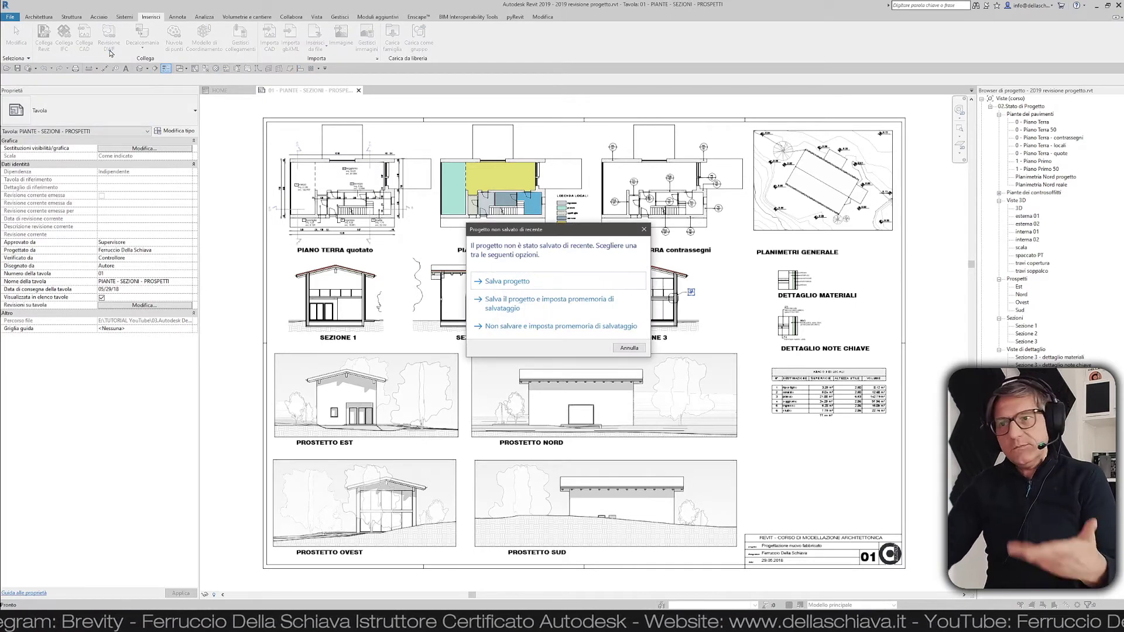
click(629, 349)
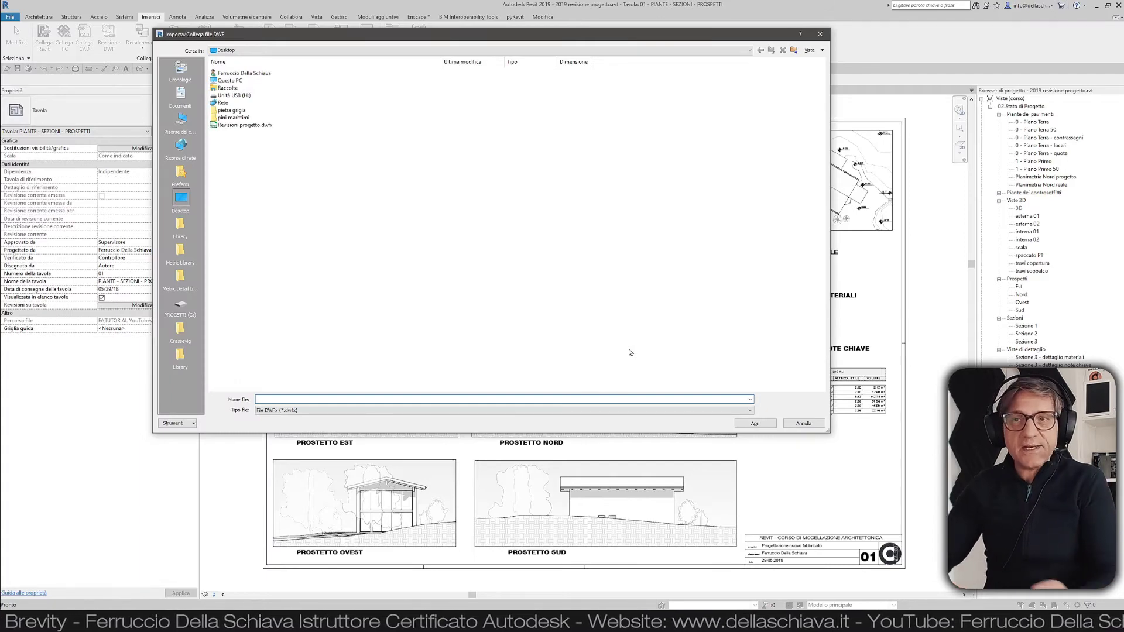
click(245, 125)
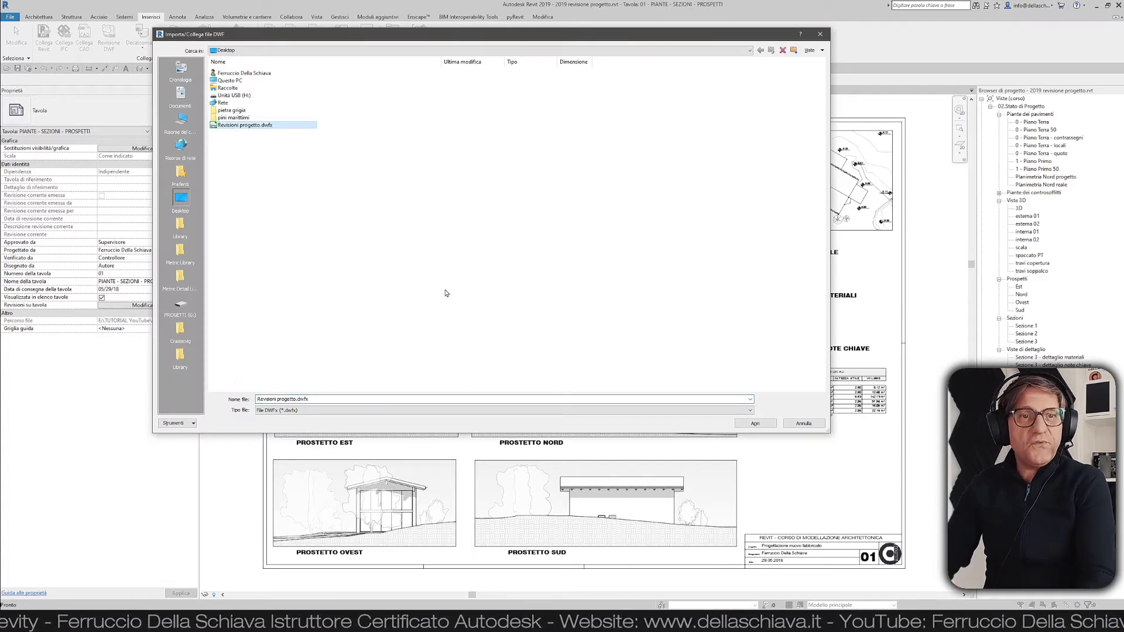
click(755, 423)
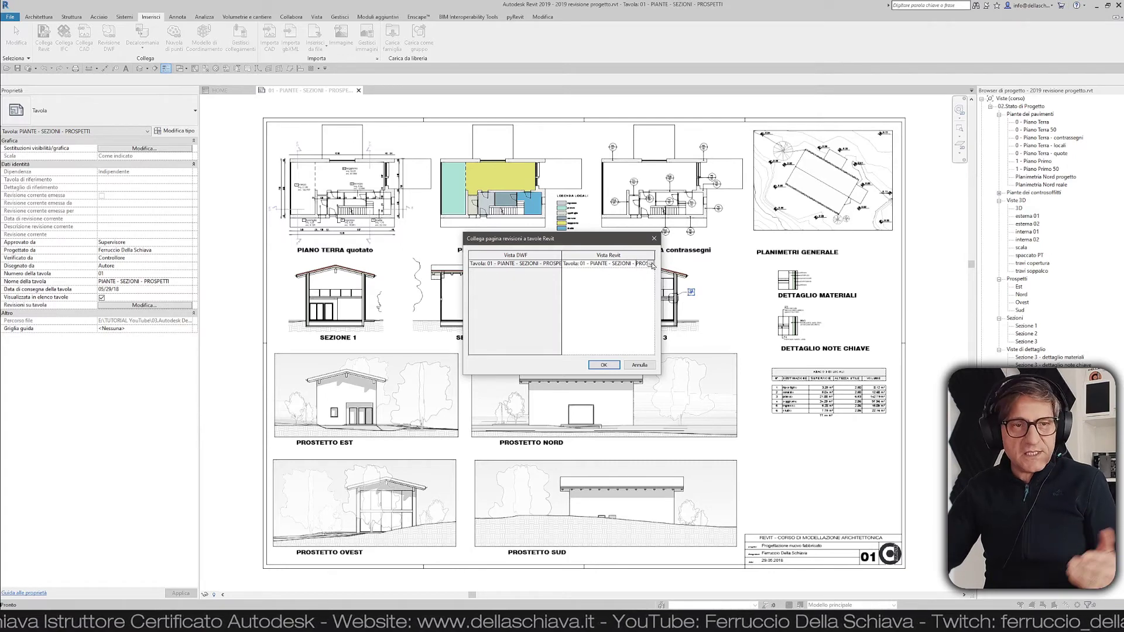
click(650, 264)
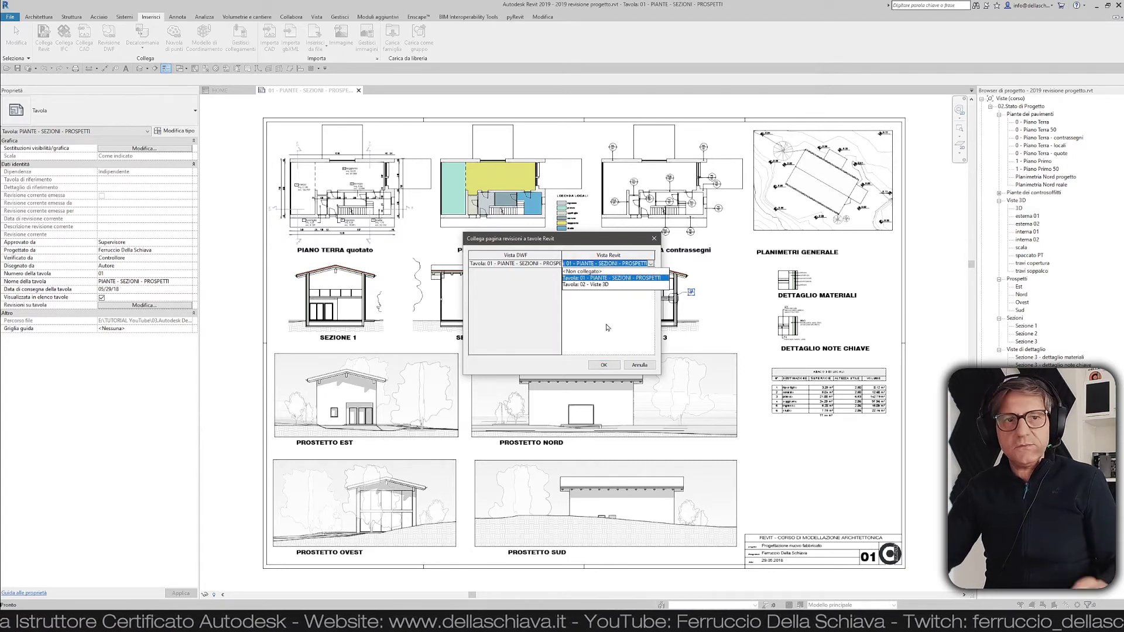
click(600, 320)
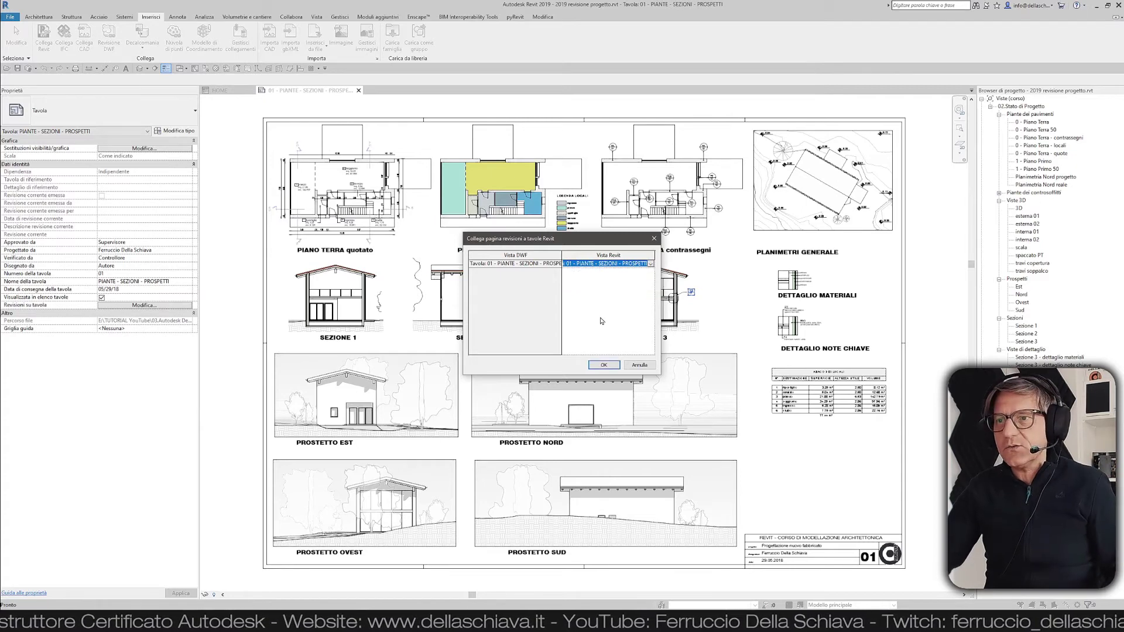
click(600, 365)
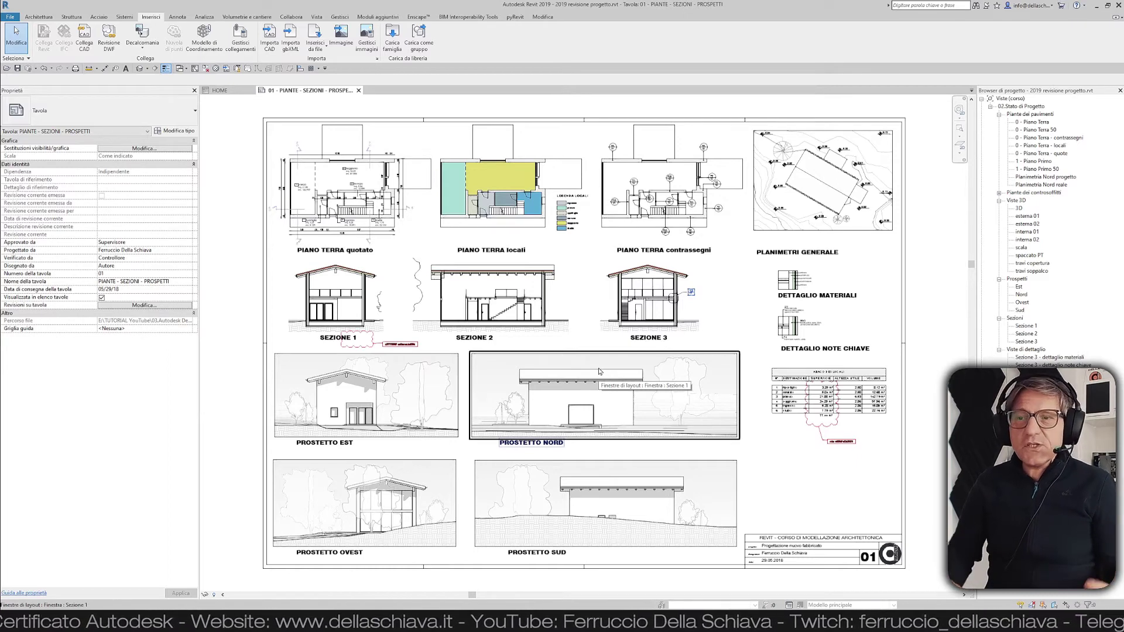
Change the SEZIONE 1 view's title on sheet to 'SEZIONE A'.
scroll(257, 360, up, 1)
scroll(267, 342, up, 2)
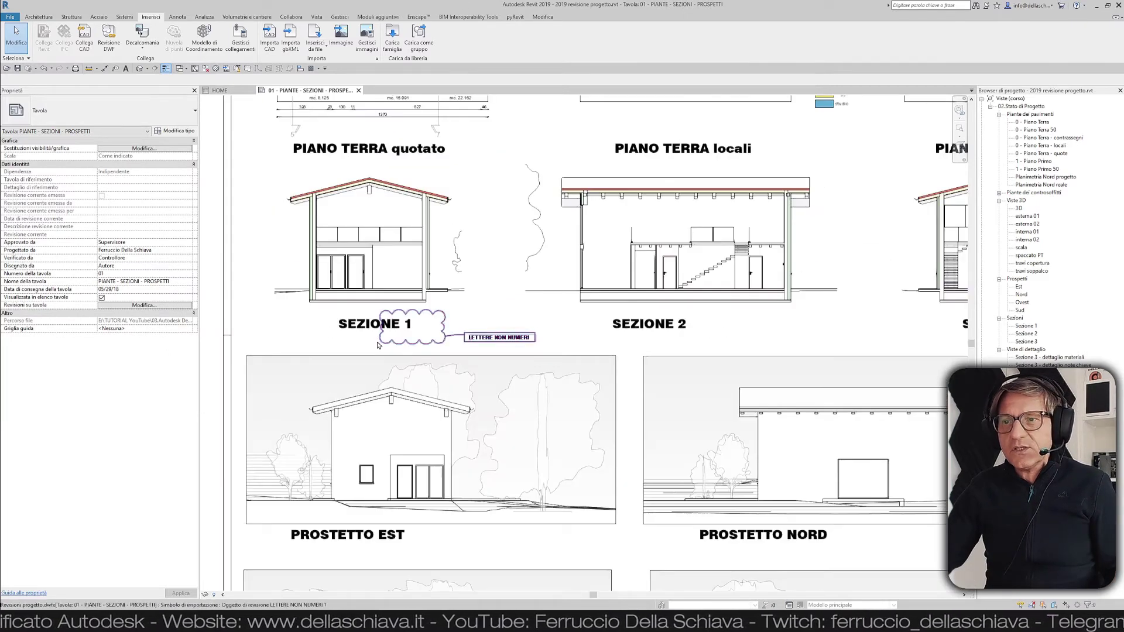
scroll(345, 333, up, 2)
scroll(364, 344, up, 2)
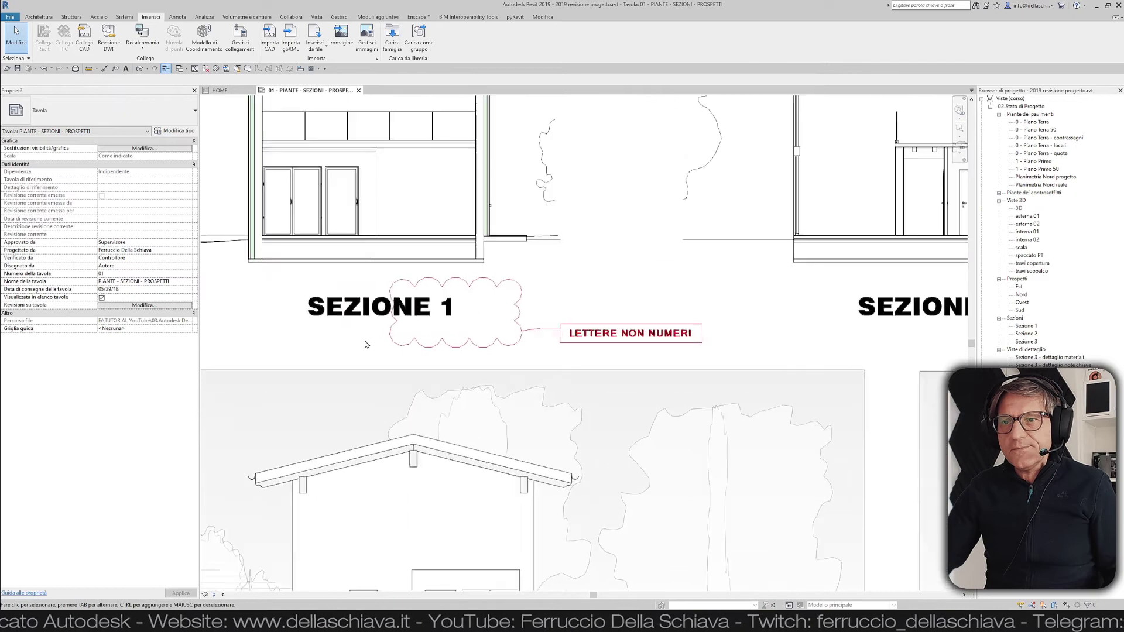
click(416, 346)
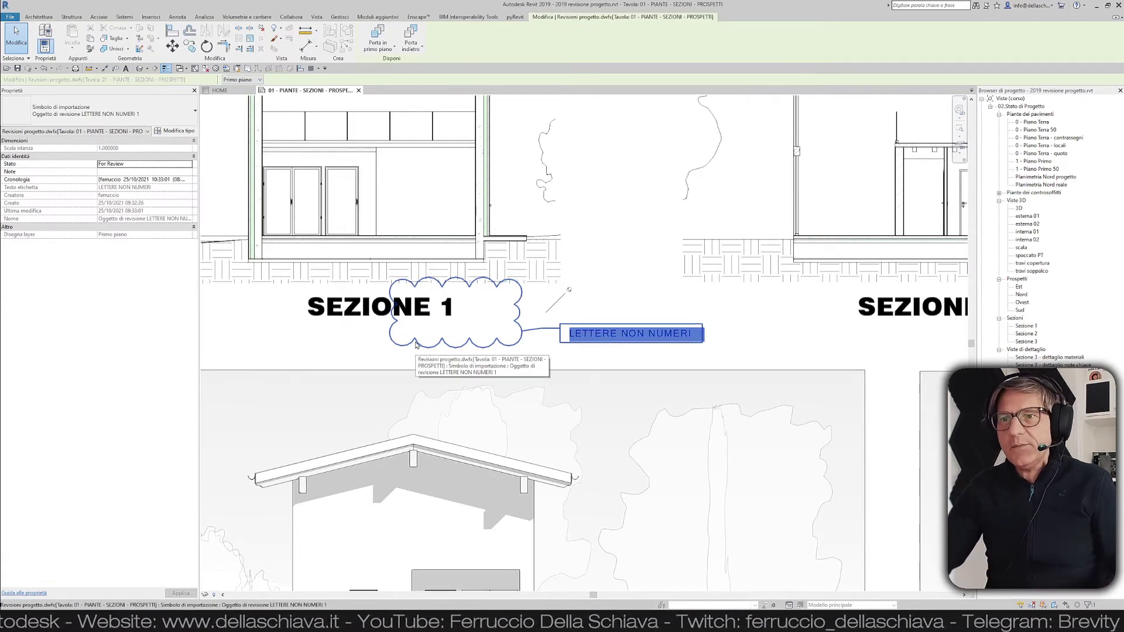
click(416, 352)
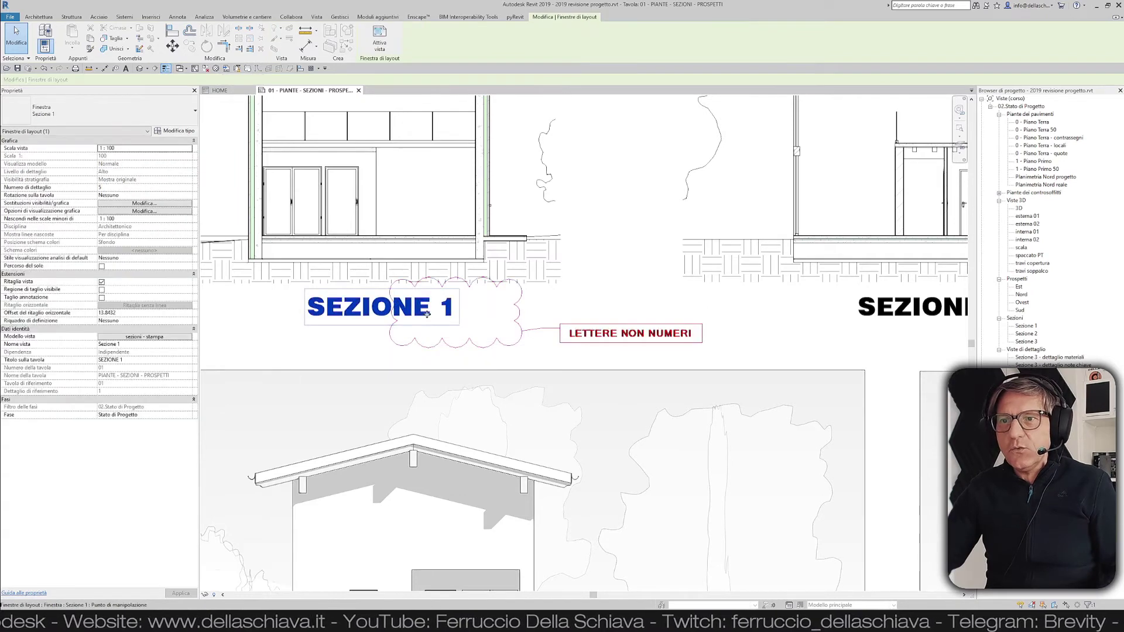
click(133, 360)
key(BackSpace)
text(A)
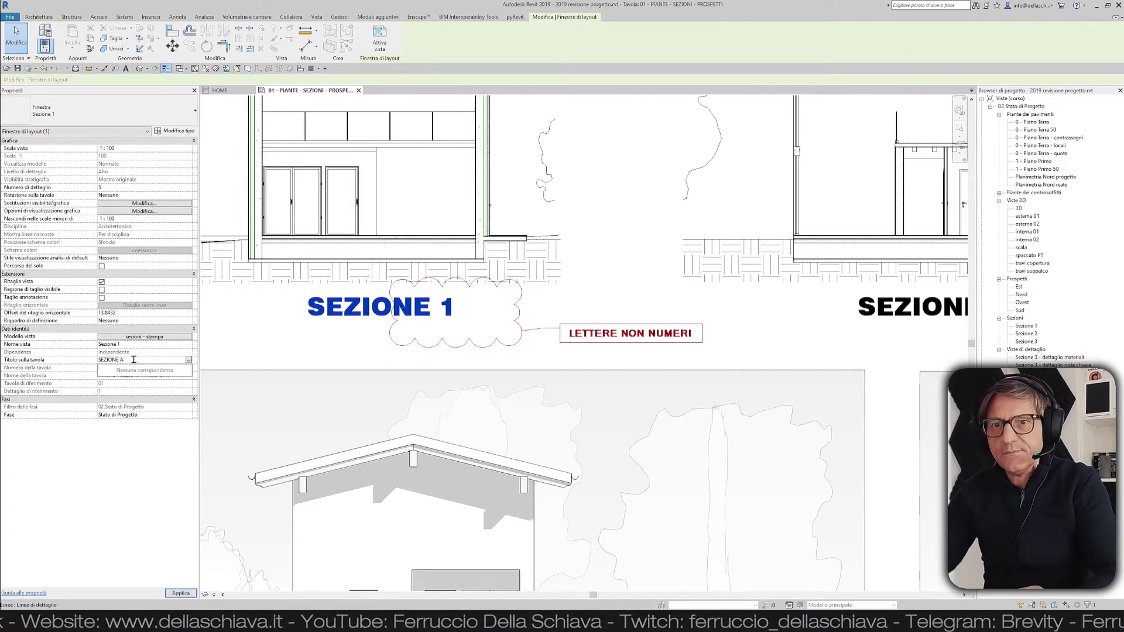
click(309, 337)
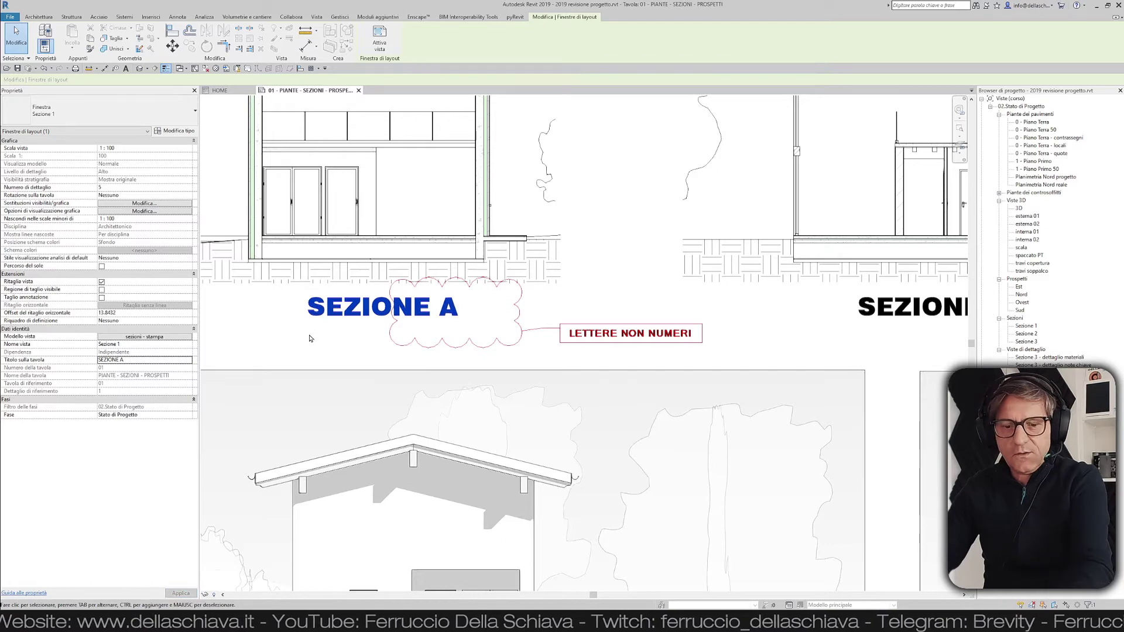
Set the LETTERE NON NUMERI markup's status to Done.
click(310, 338)
click(400, 346)
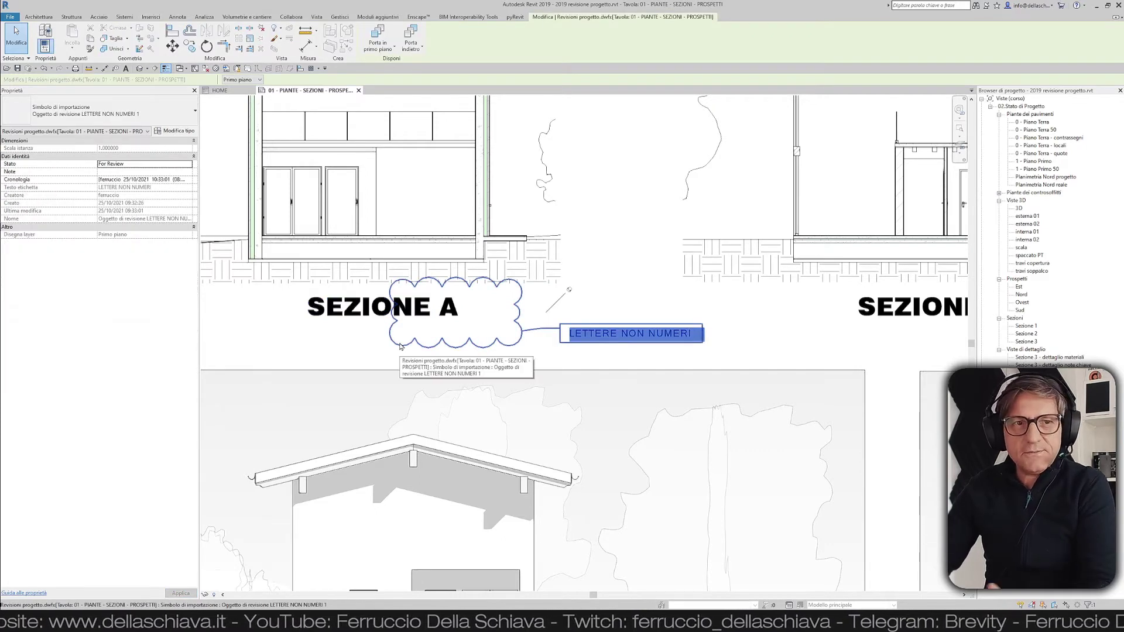
click(345, 355)
click(395, 346)
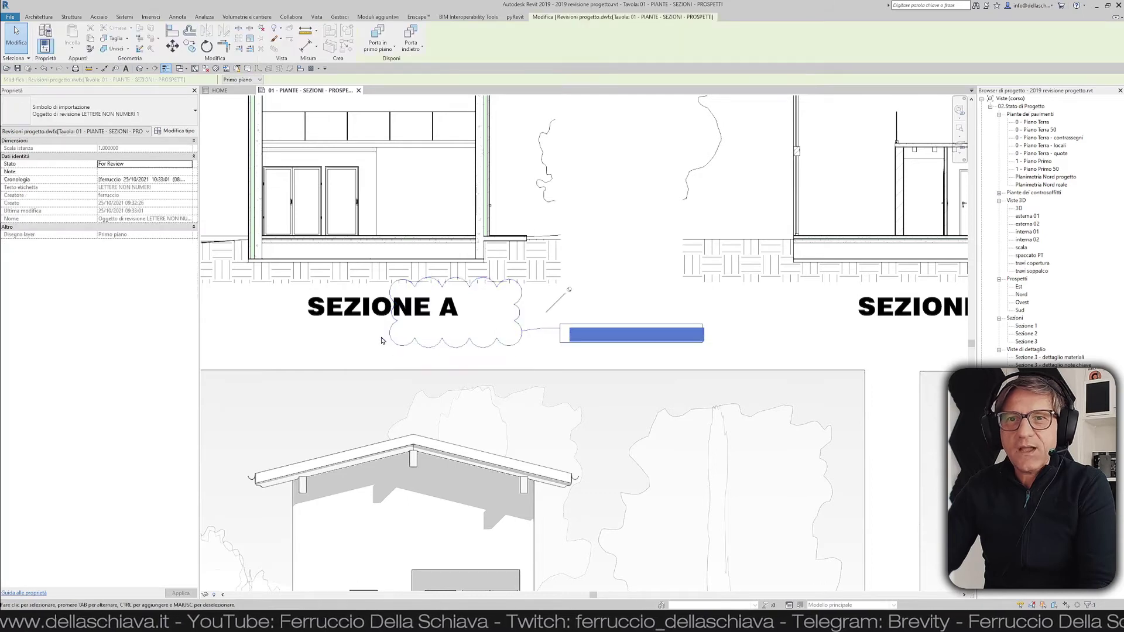
scroll(381, 340, down, 1)
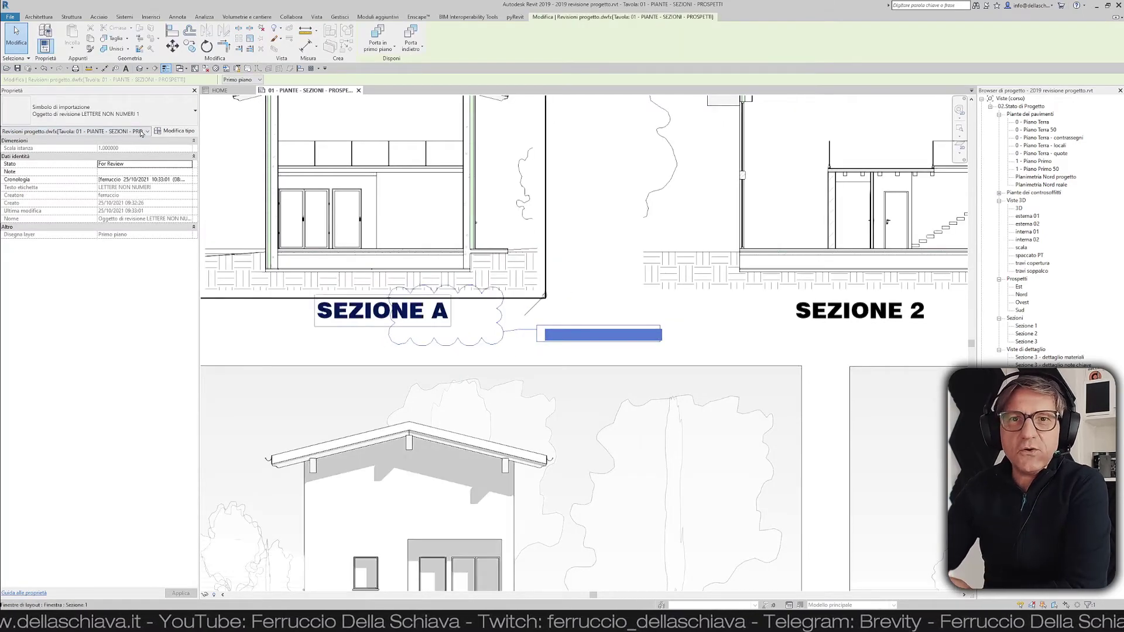
click(187, 167)
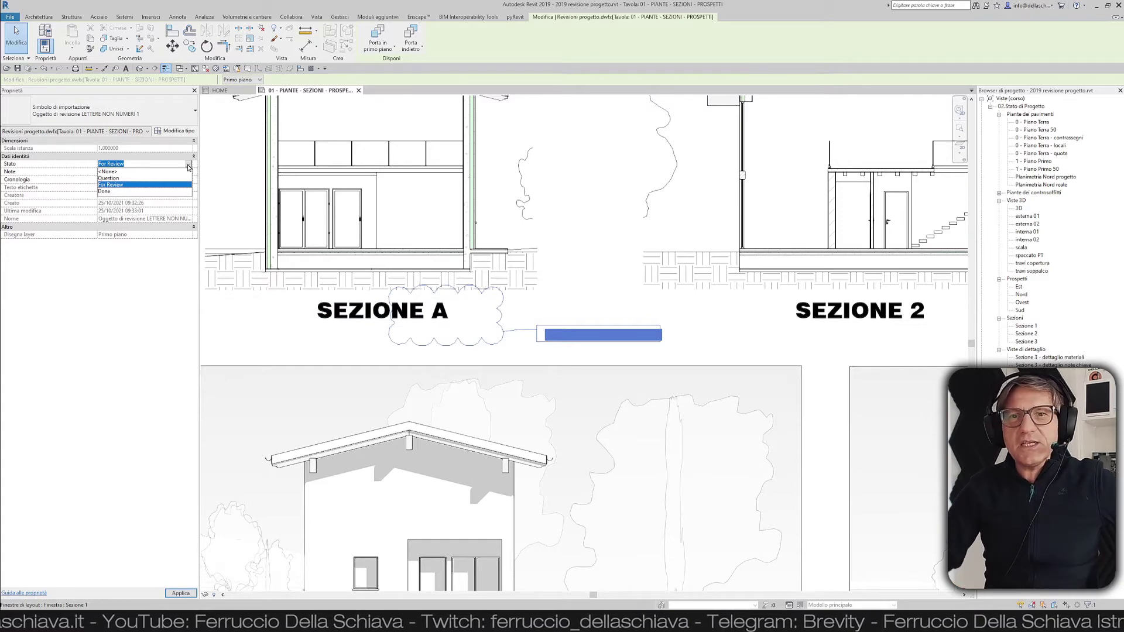
click(106, 192)
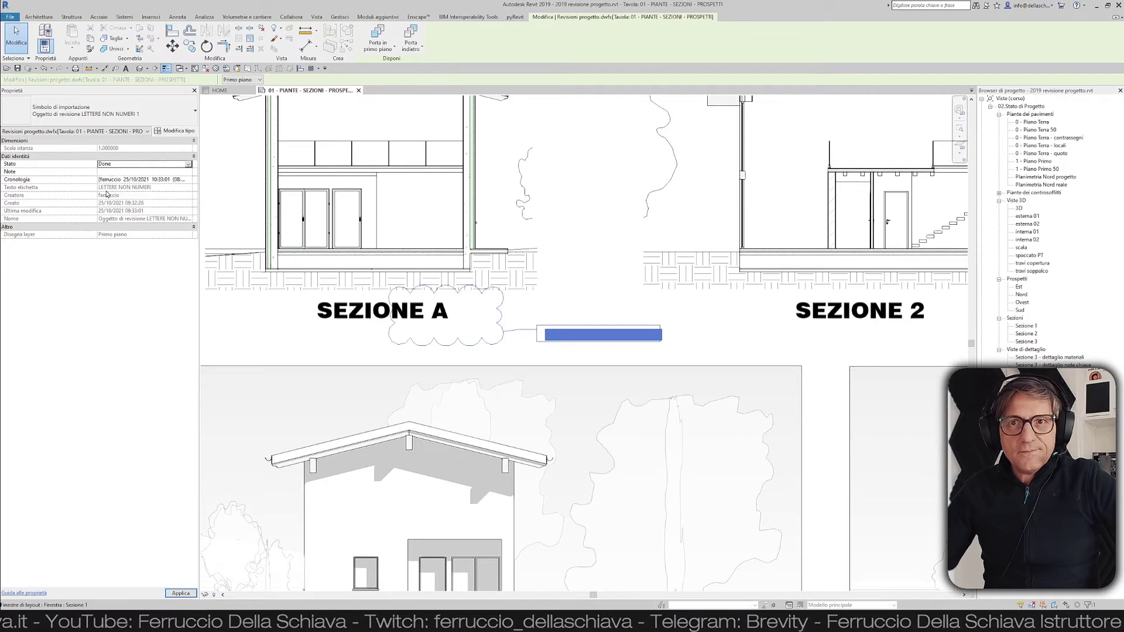
click(326, 356)
scroll(332, 345, down, 2)
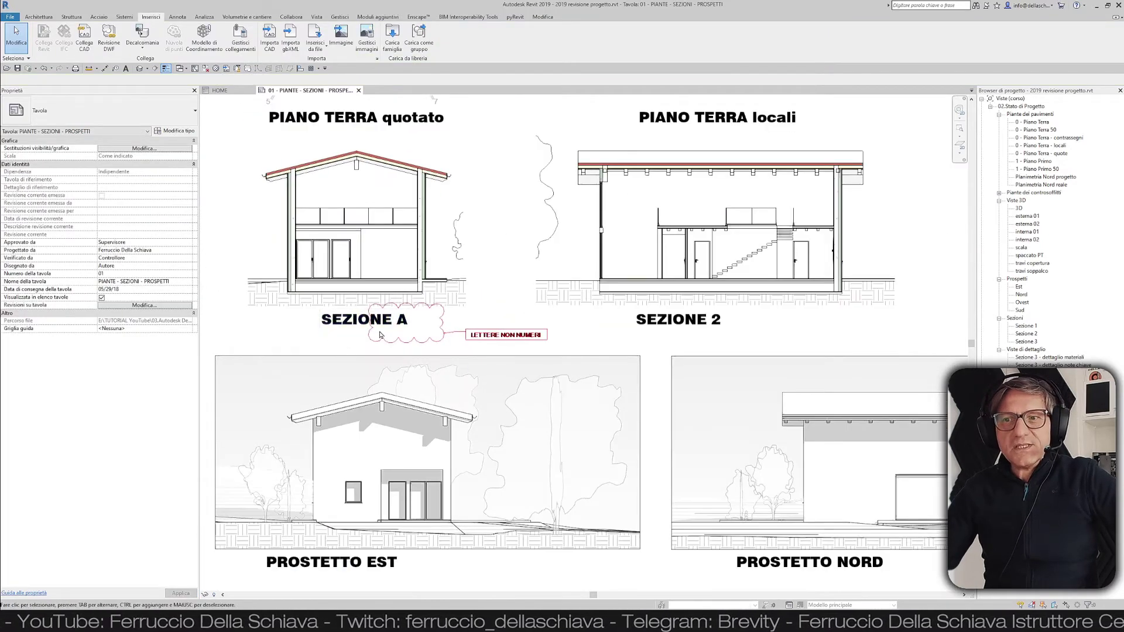
Set the HAI VERIFICATO? markup on the room schedule to Done.
scroll(337, 321, down, 3)
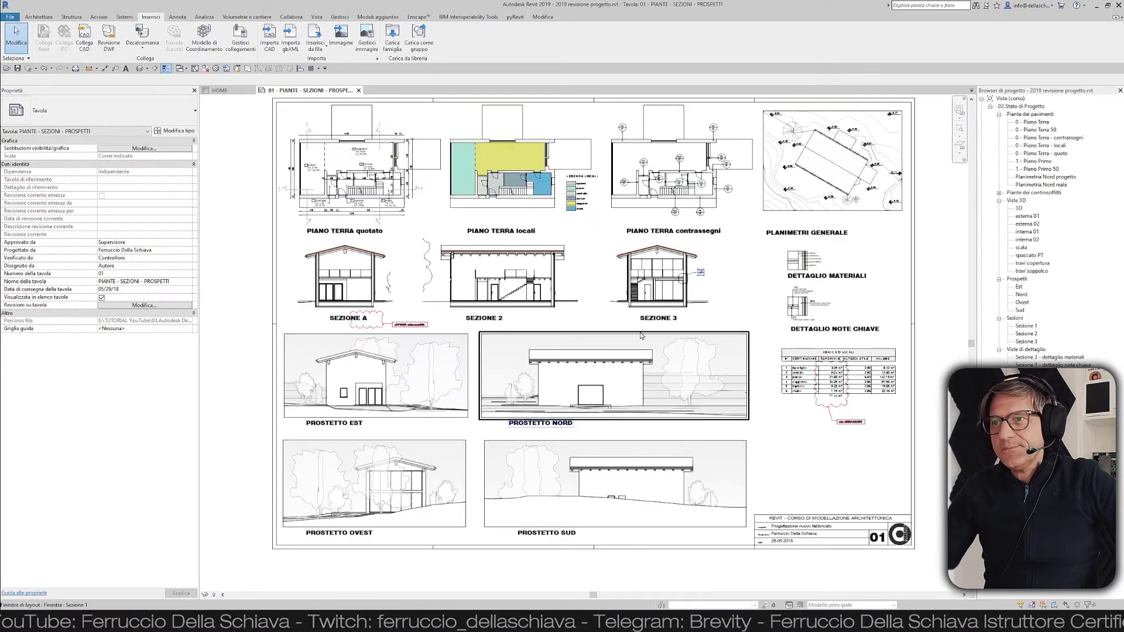
scroll(641, 335, up, 2)
scroll(620, 374, up, 2)
scroll(590, 435, up, 3)
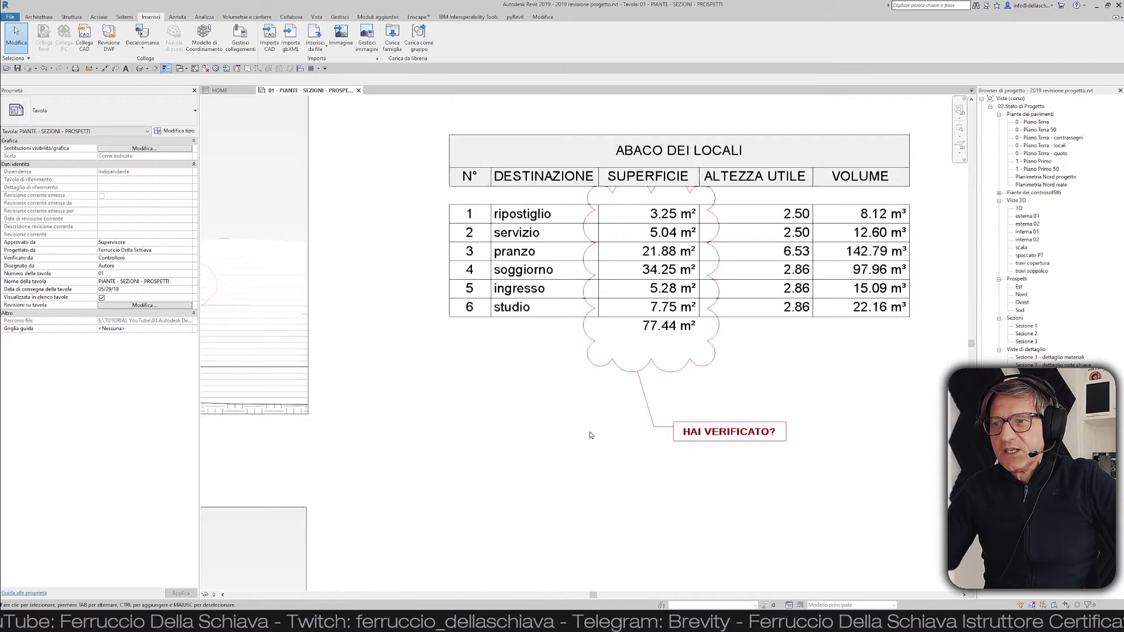
click(614, 381)
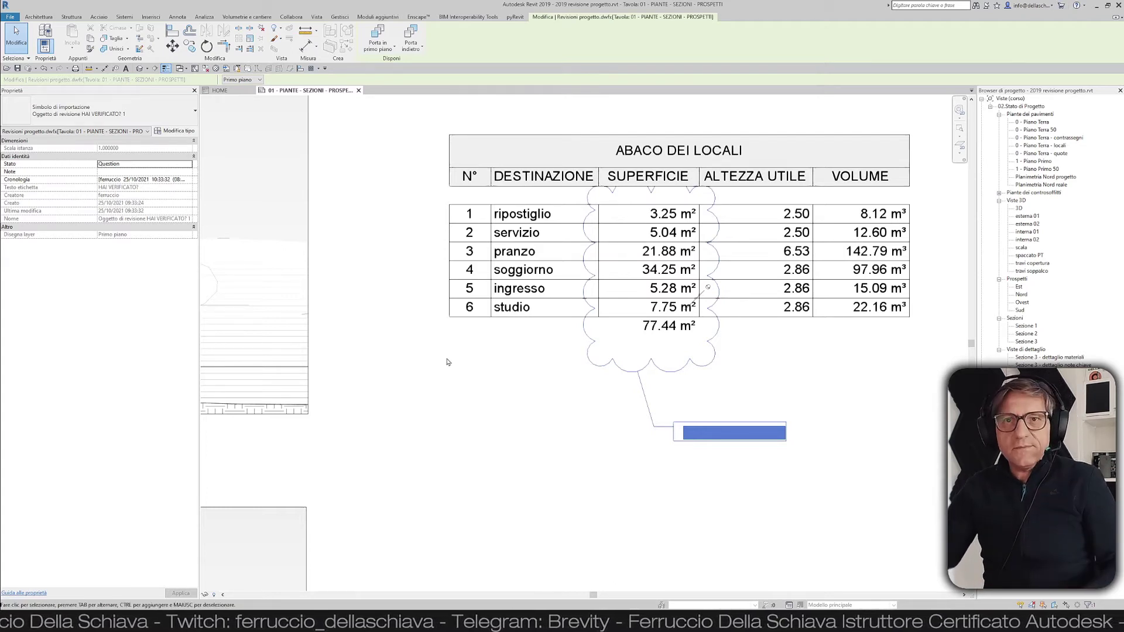
click(189, 167)
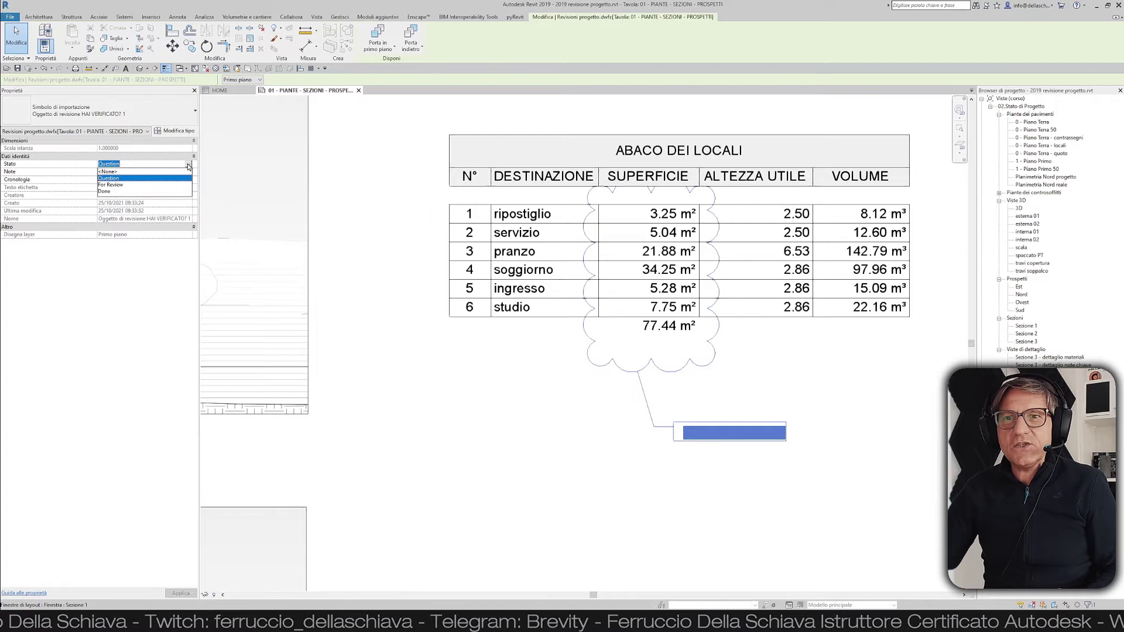
click(105, 192)
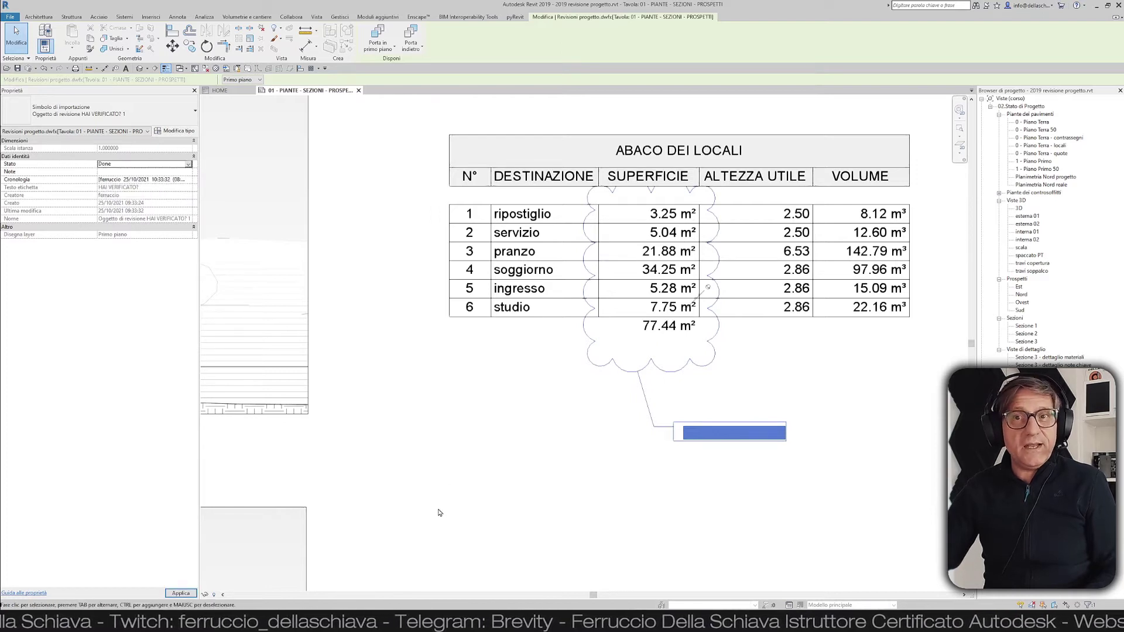
click(592, 446)
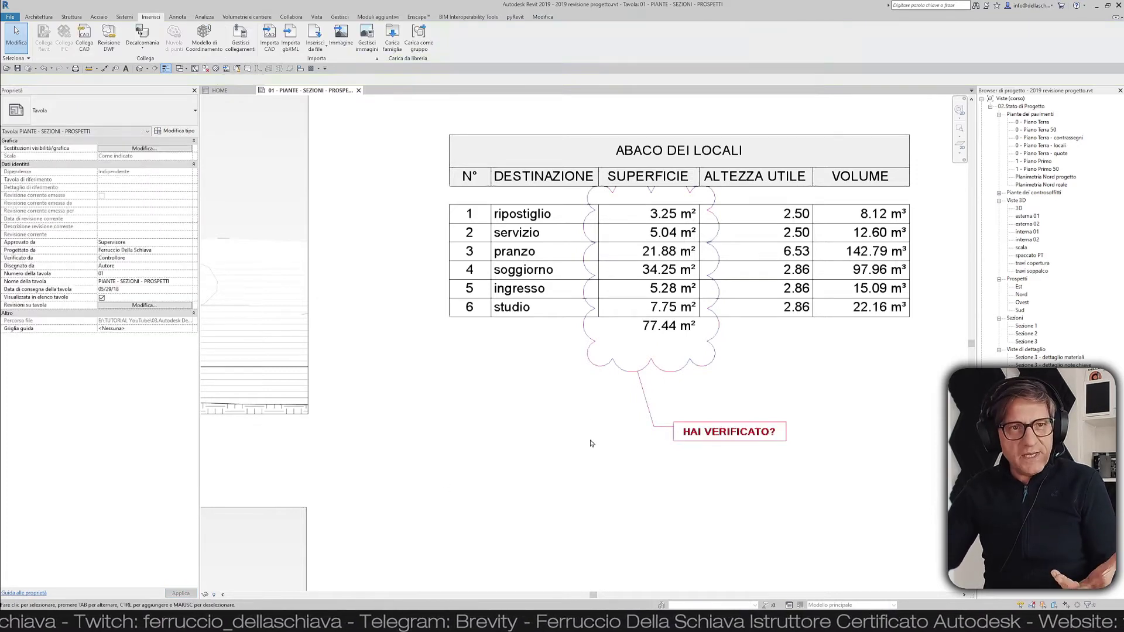
Add the note 'SI' to the HAI VERIFICATO? markup.
click(620, 372)
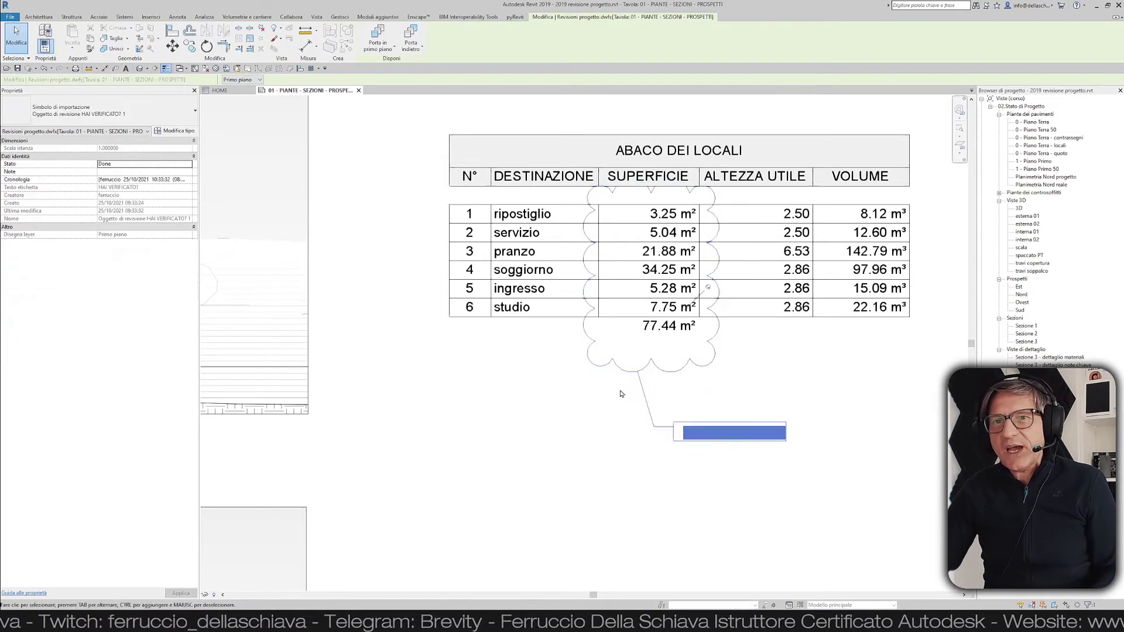
click(110, 172)
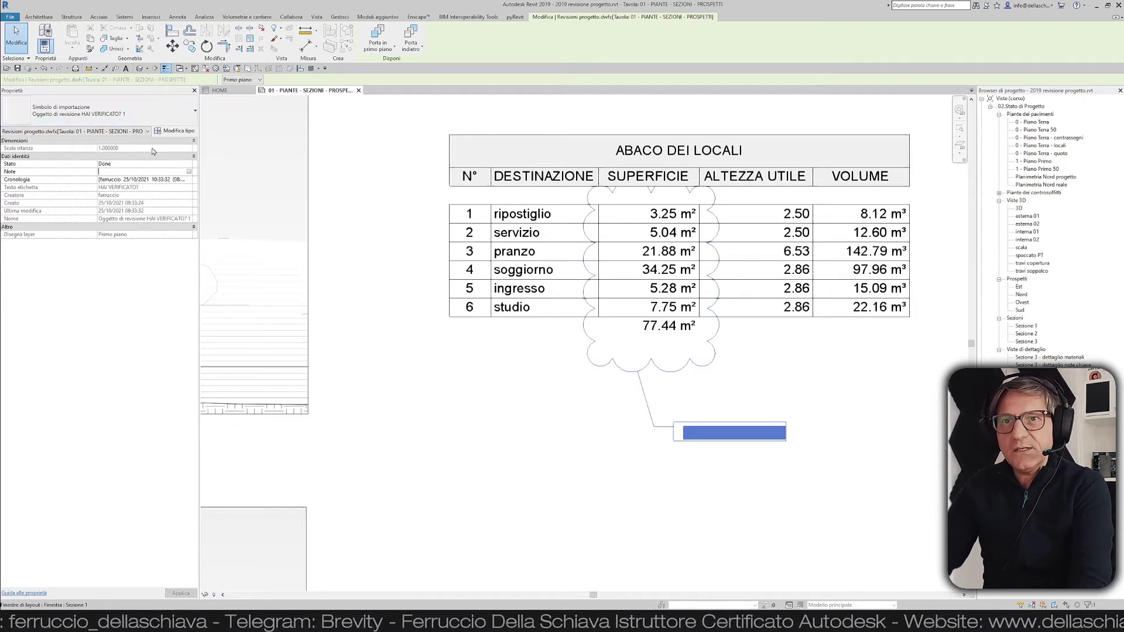
click(189, 172)
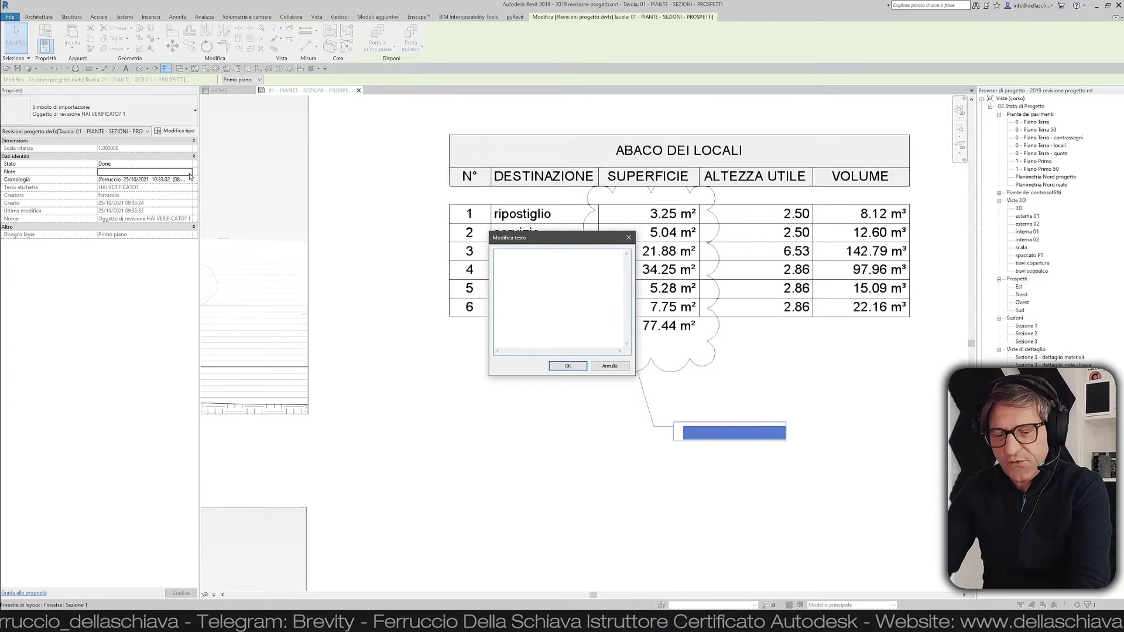
text(SI)
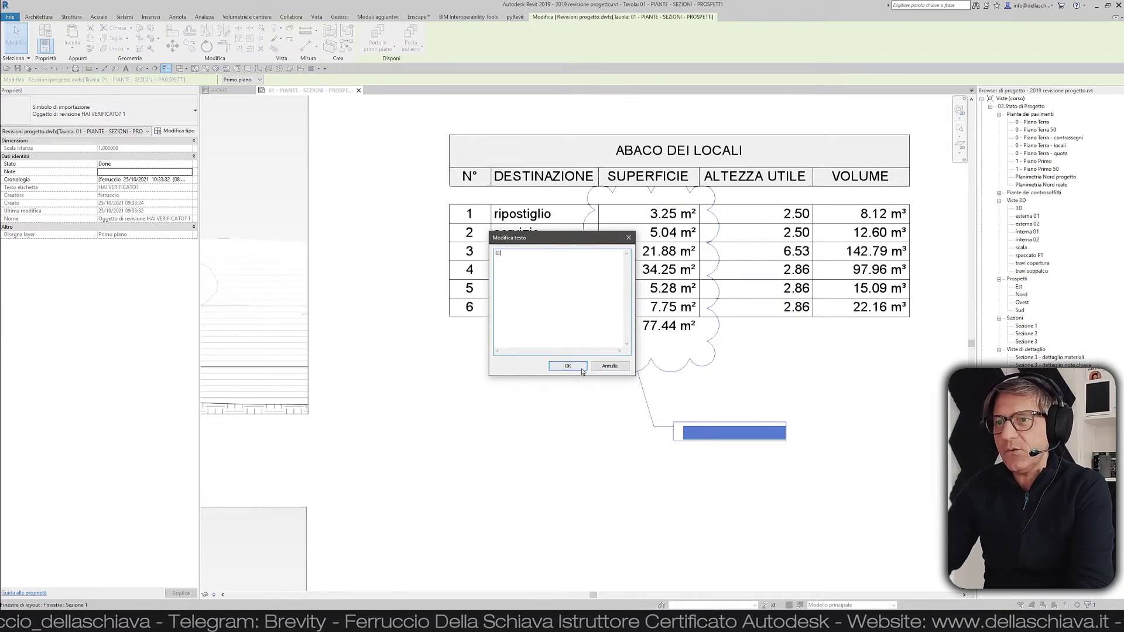
click(567, 366)
click(562, 419)
Zoom out, save the Revit project and minimise Revit to the desktop.
scroll(572, 421, down, 2)
middle_drag(572, 422, 715, 456)
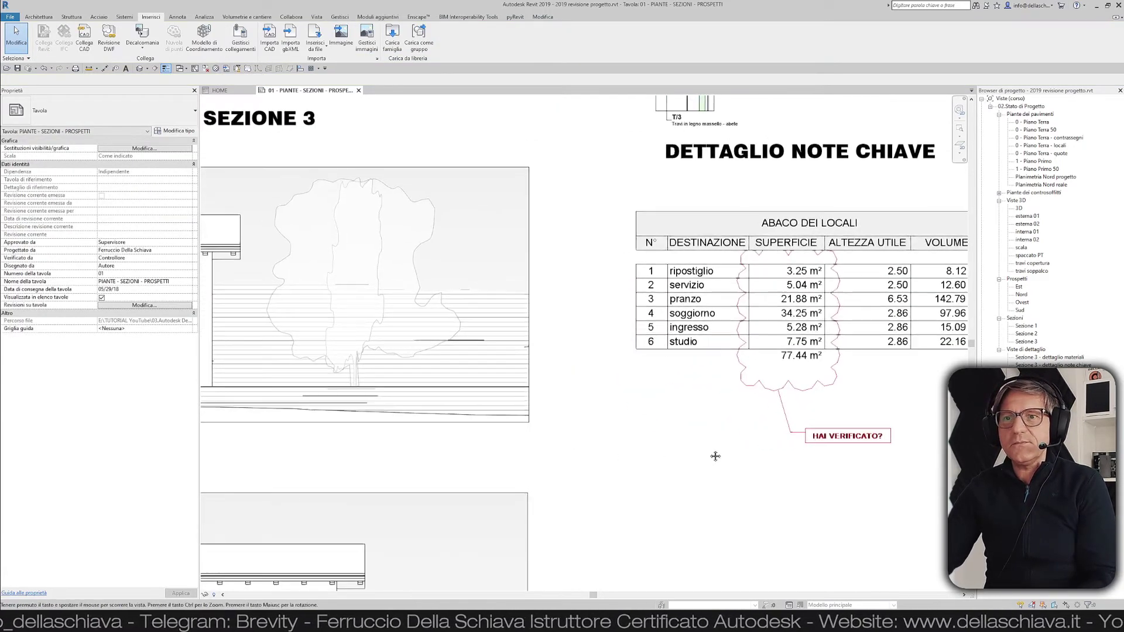
scroll(715, 457, down, 2)
scroll(716, 456, down, 1)
scroll(716, 456, down, 1)
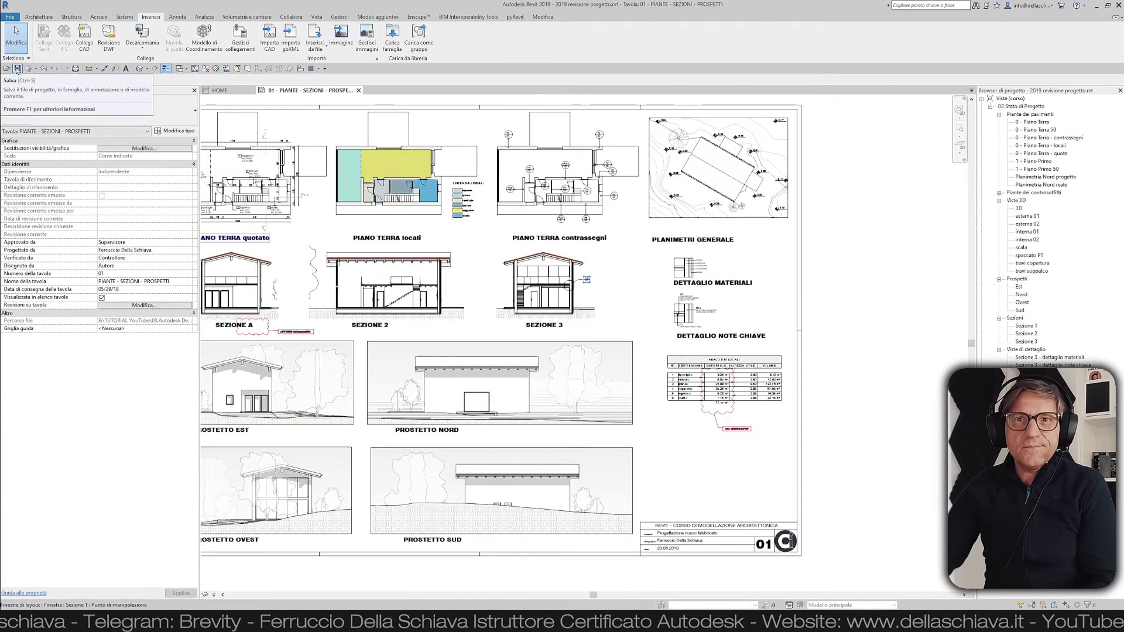
click(18, 70)
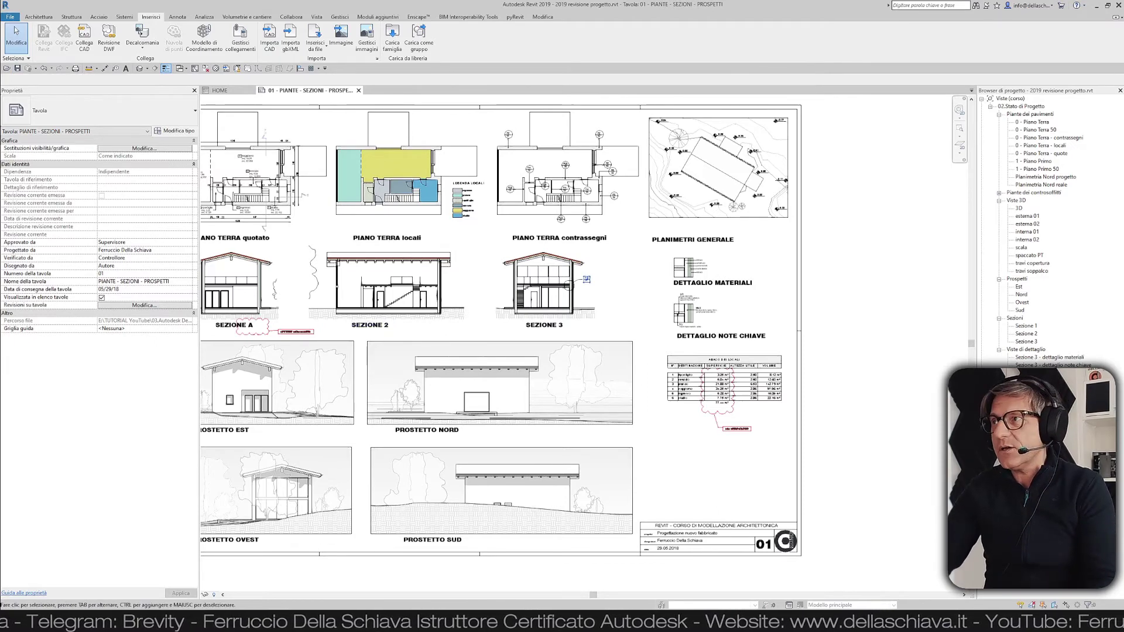
click(1097, 7)
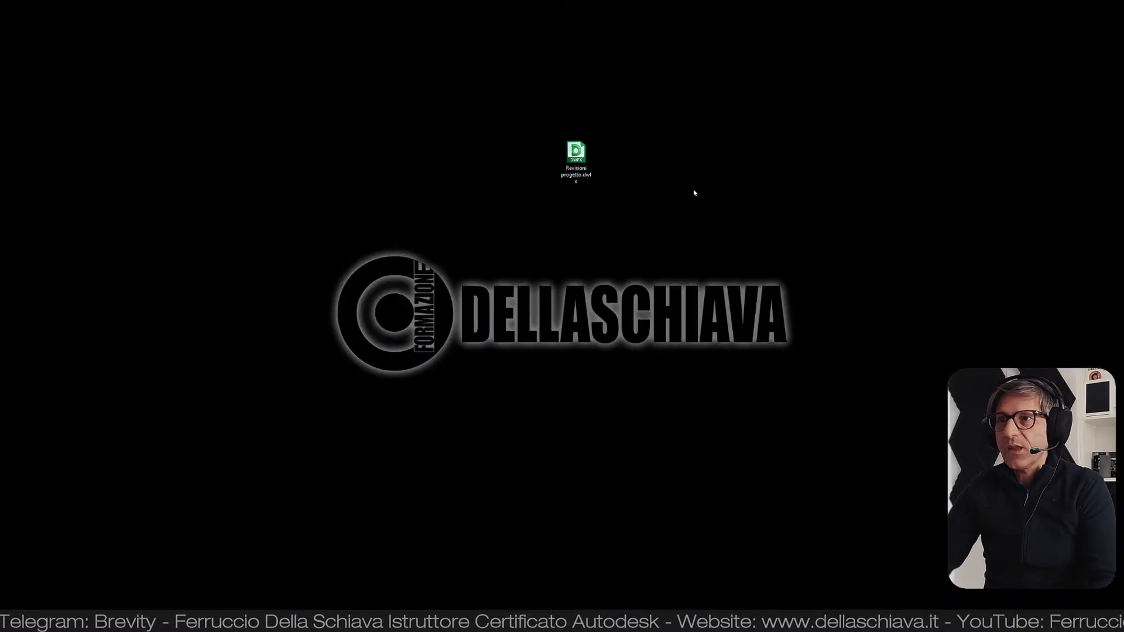
Open Revisioni progetto.dwfx from the desktop in Autodesk Design Review.
click(576, 155)
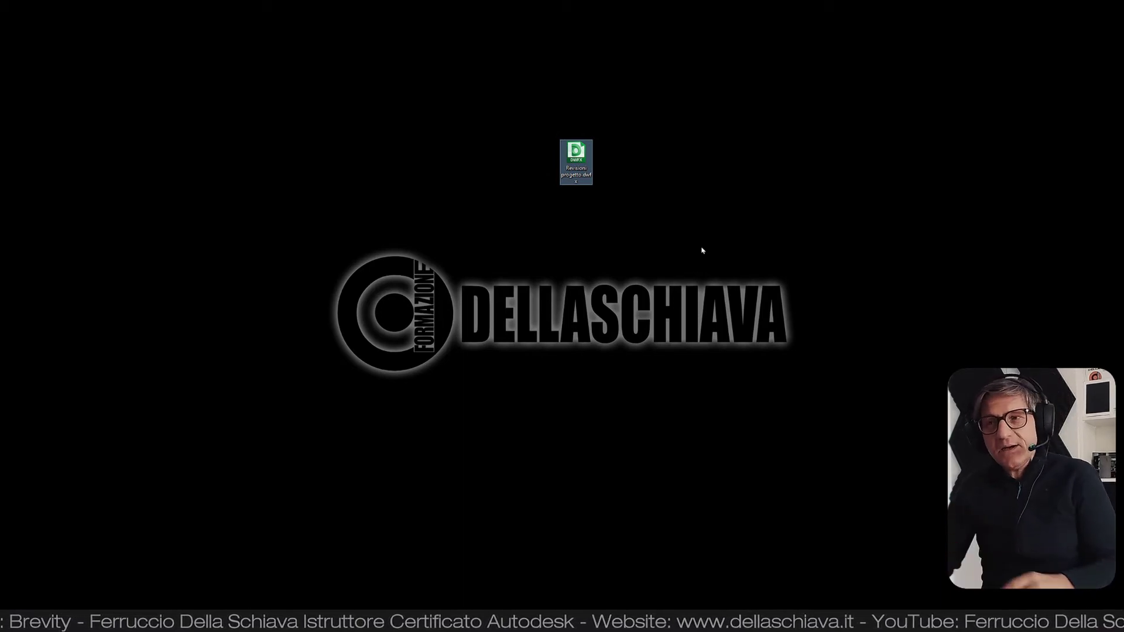
double_click(581, 157)
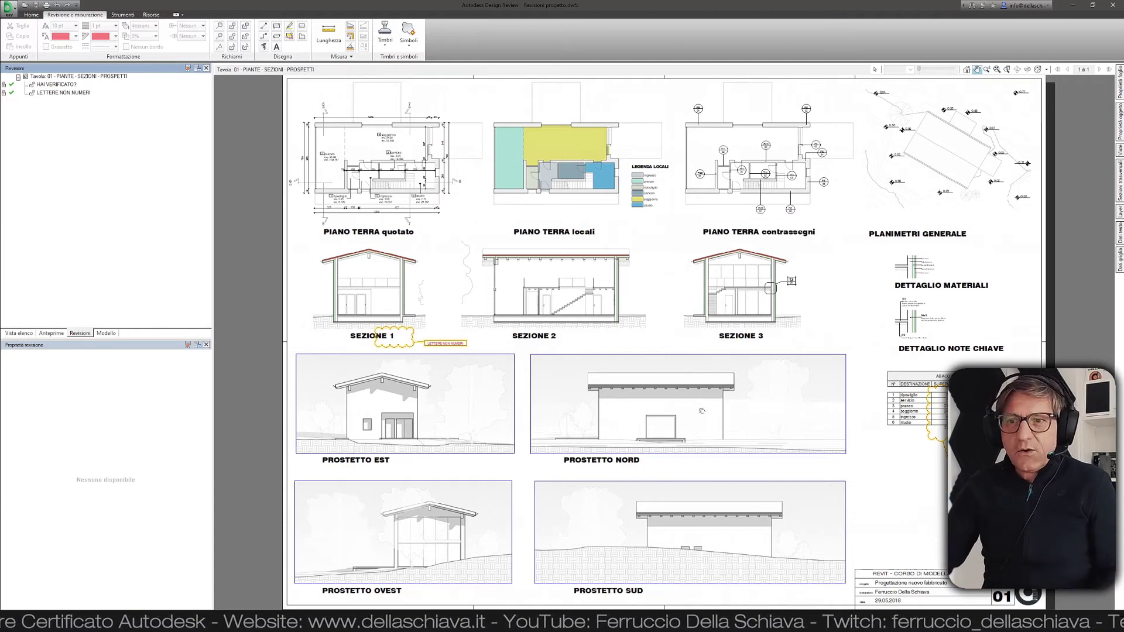
scroll(355, 346, up, 3)
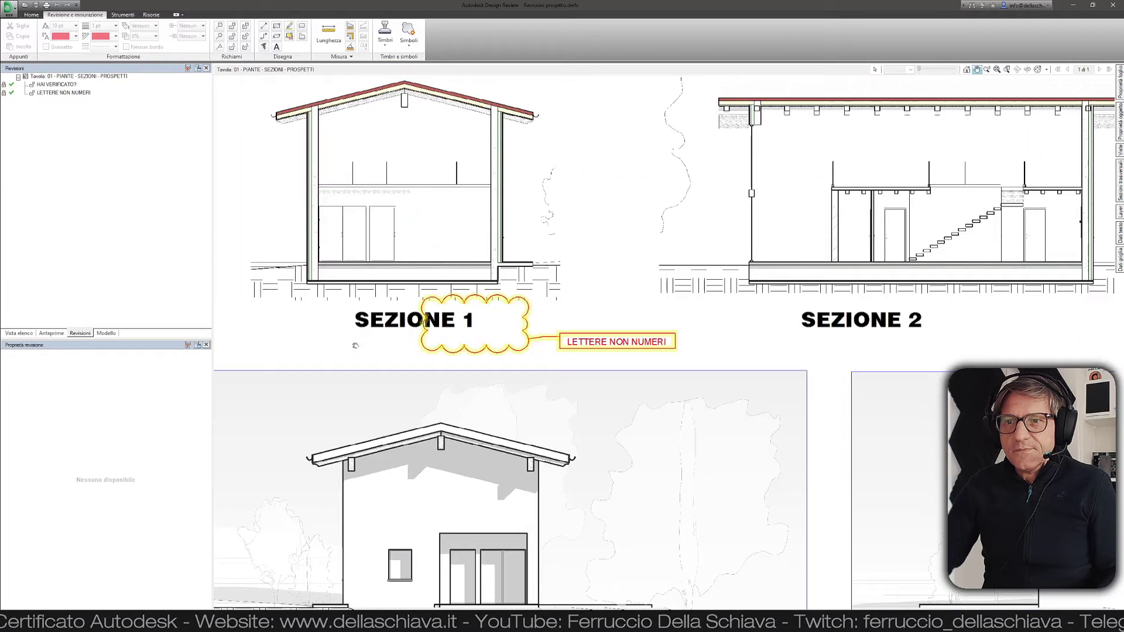
click(441, 348)
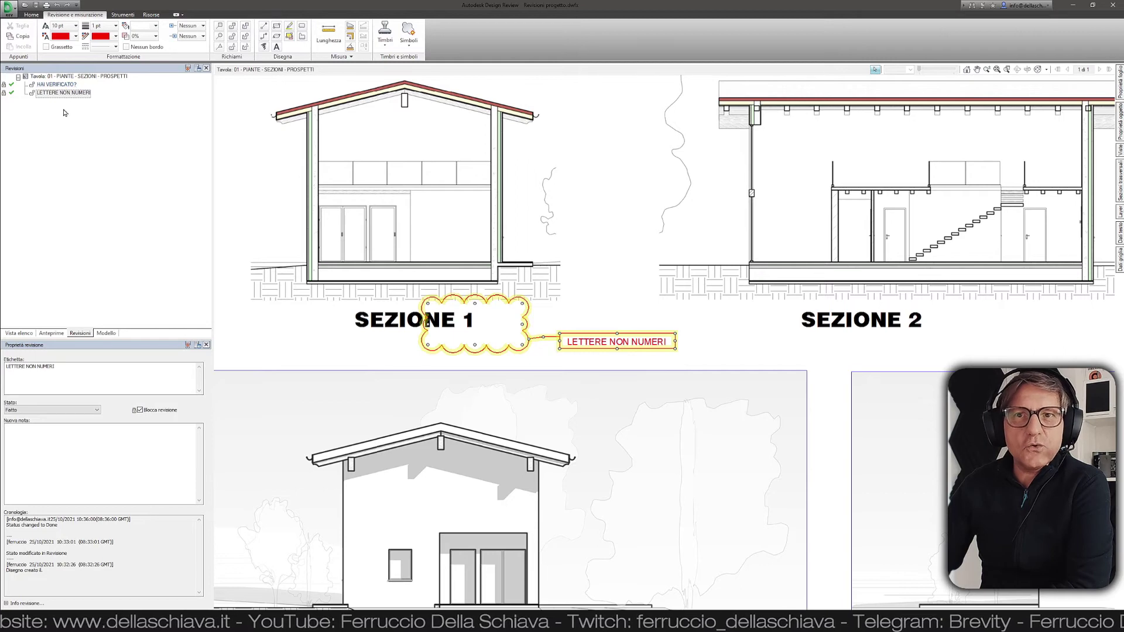
click(57, 85)
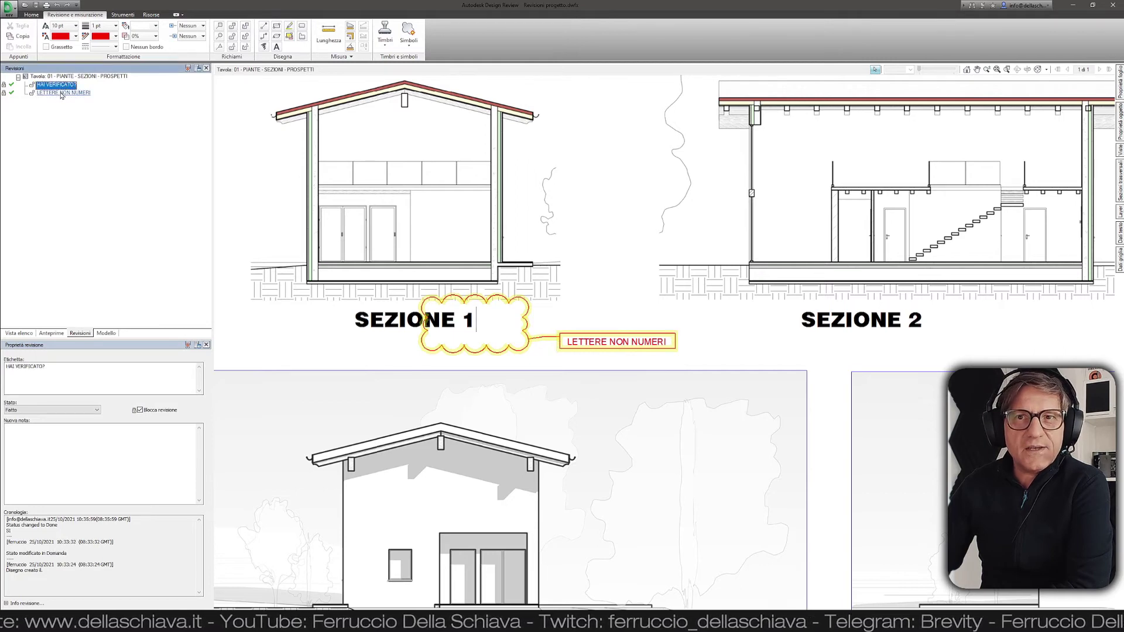
click(62, 93)
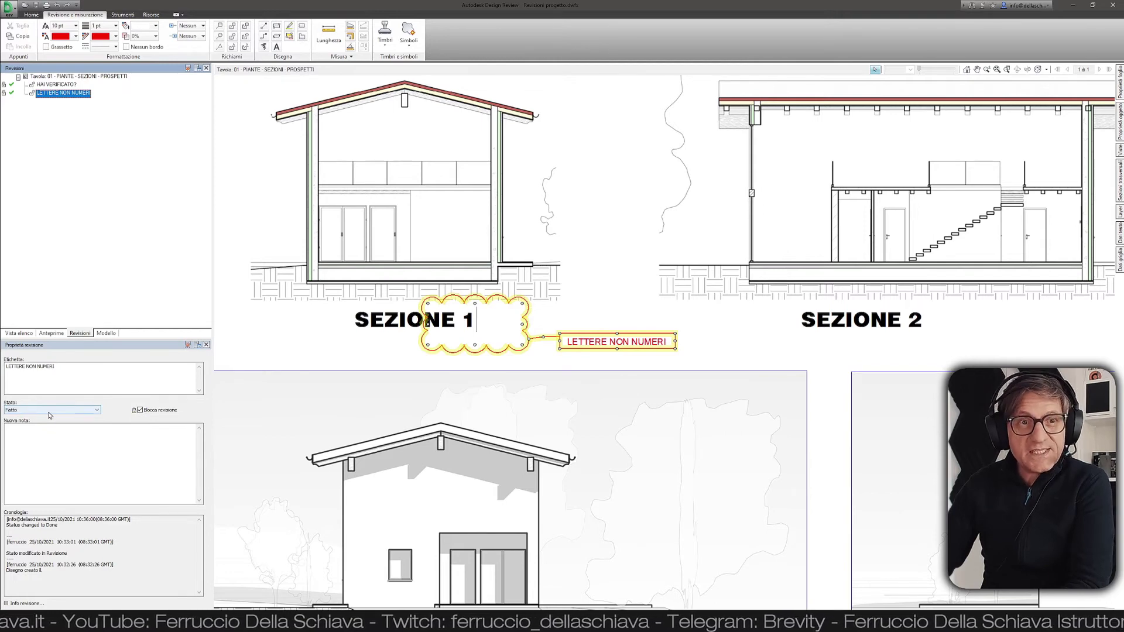
click(278, 383)
scroll(278, 383, down, 3)
scroll(716, 396, up, 2)
scroll(384, 412, up, 2)
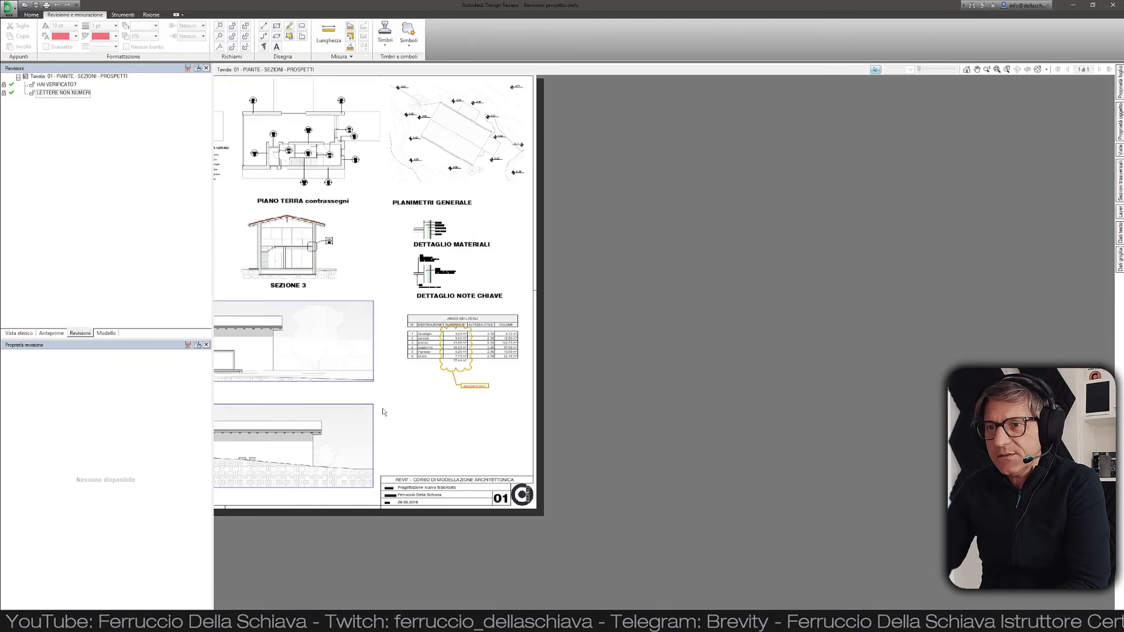
click(457, 375)
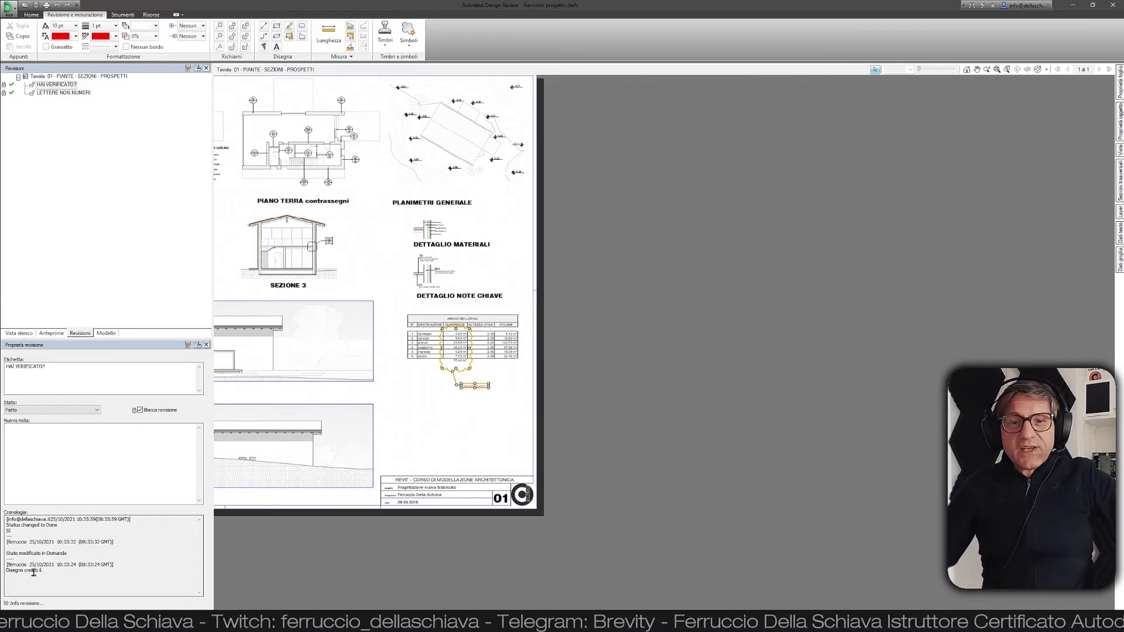
click(18, 531)
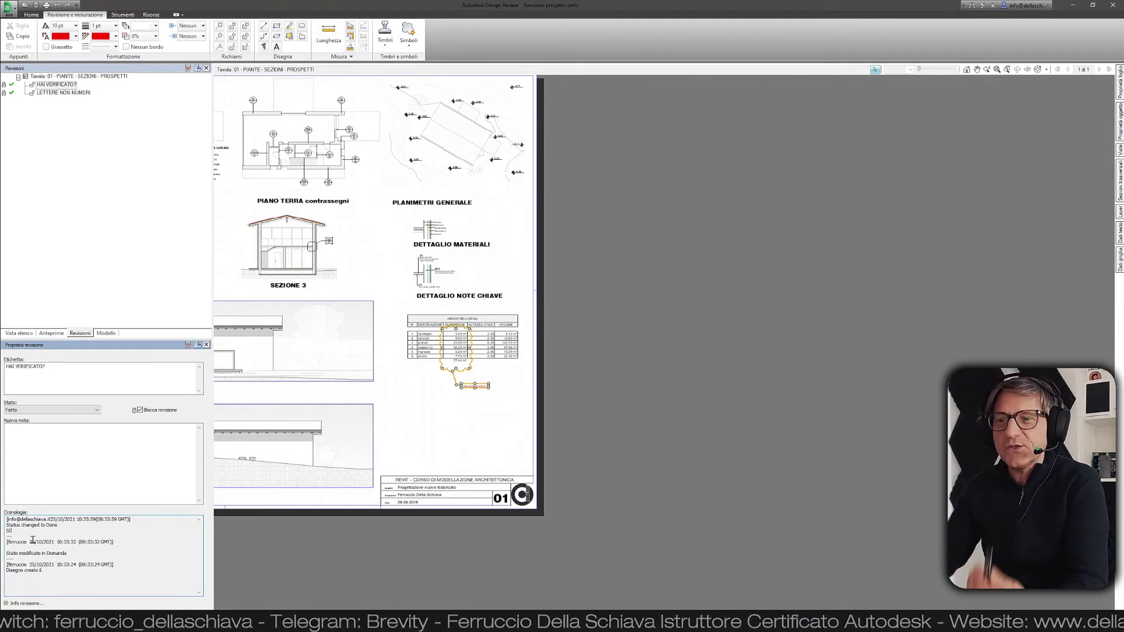
scroll(796, 432, down, 3)
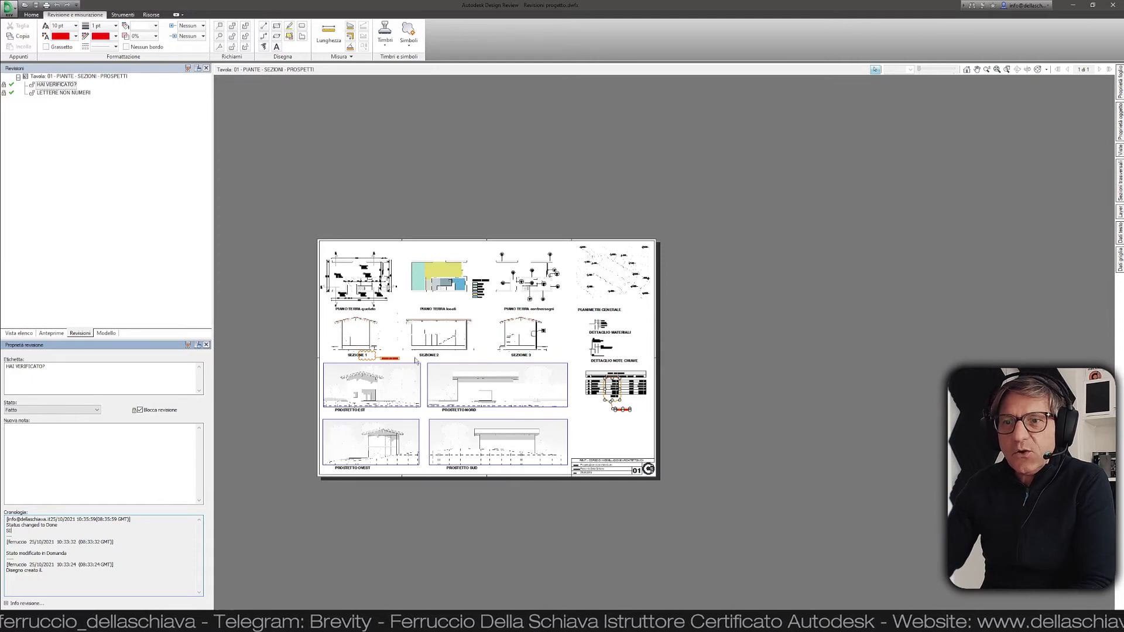
scroll(423, 361, up, 5)
scroll(558, 358, up, 1)
scroll(634, 354, down, 3)
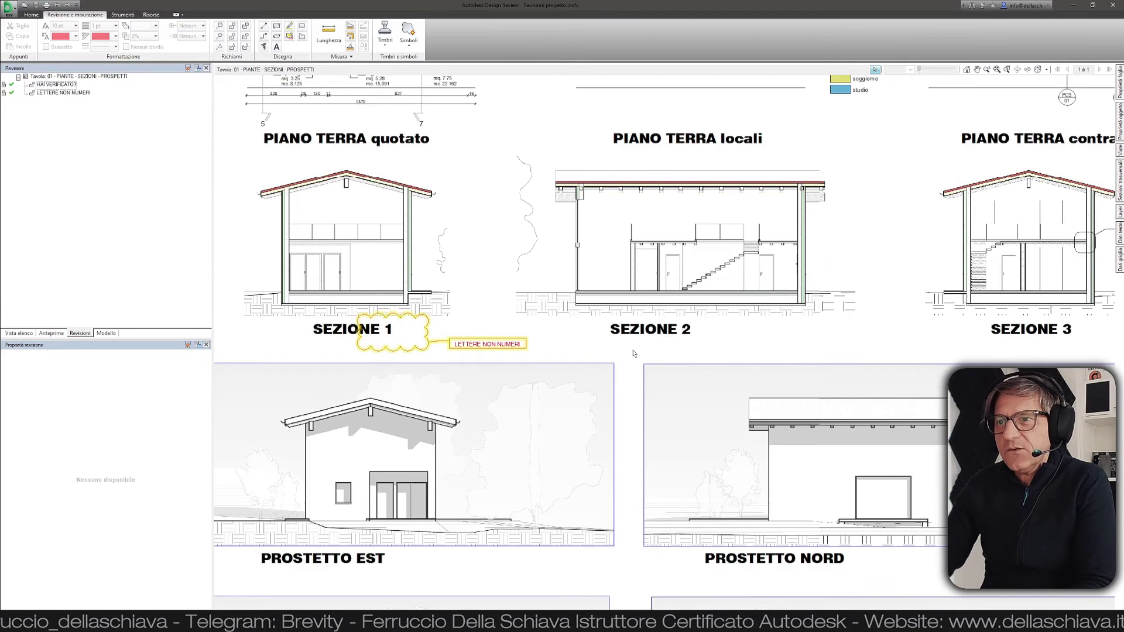
Draw a callout cloud around SEZIONE 2 with the note 'HAI DIMENTICATO QUESTA'.
click(233, 26)
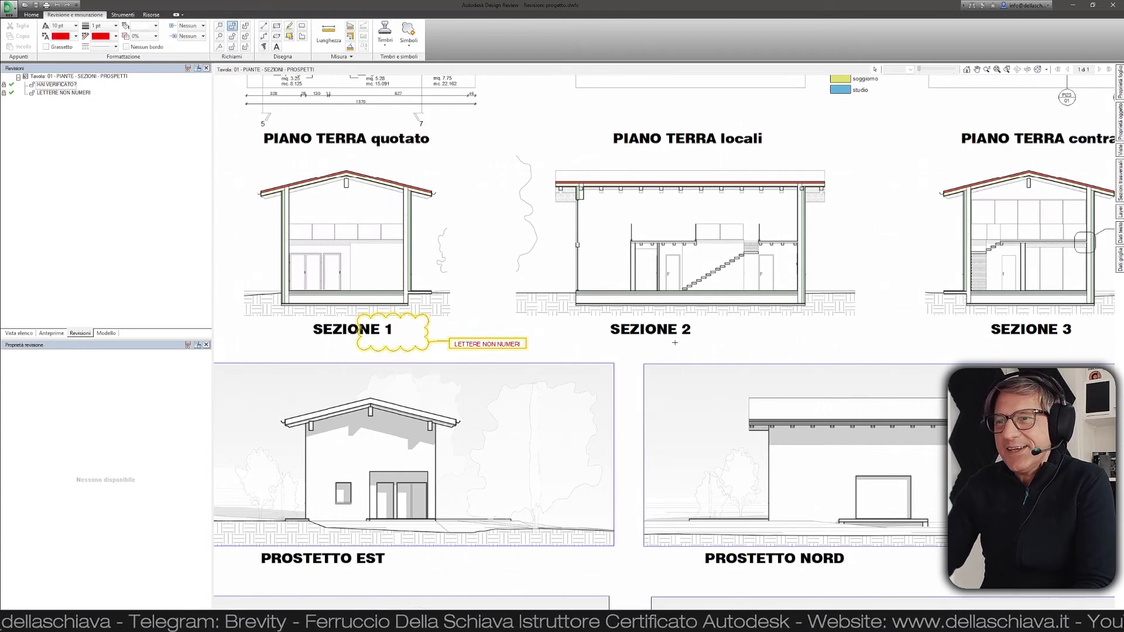
drag(670, 316, 725, 353)
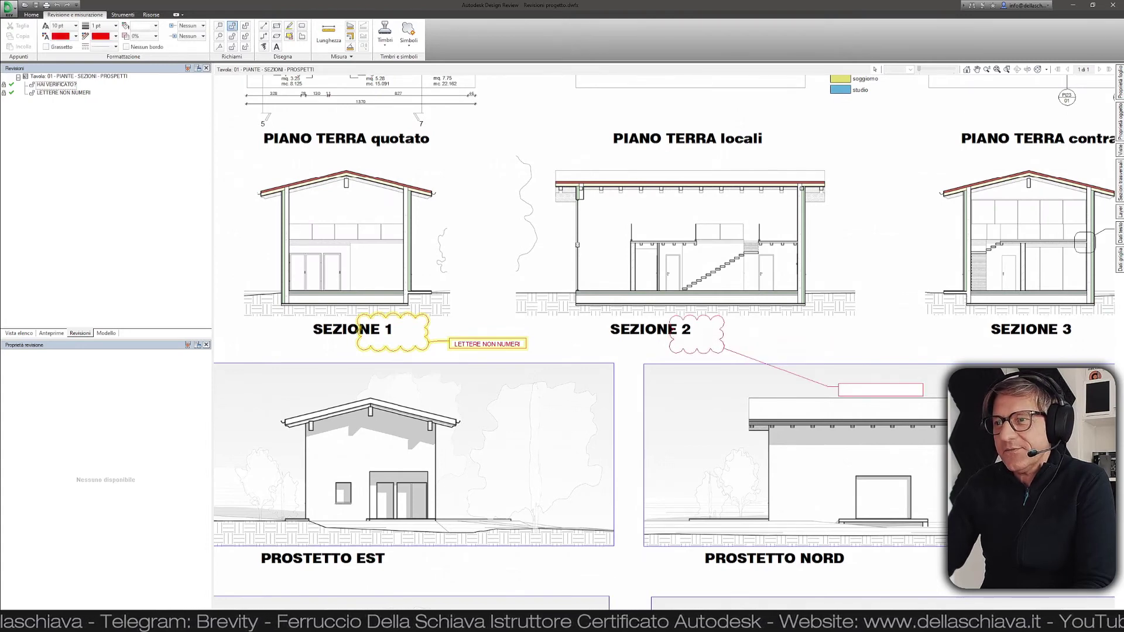
click(740, 346)
text(HAI DIMENTI)
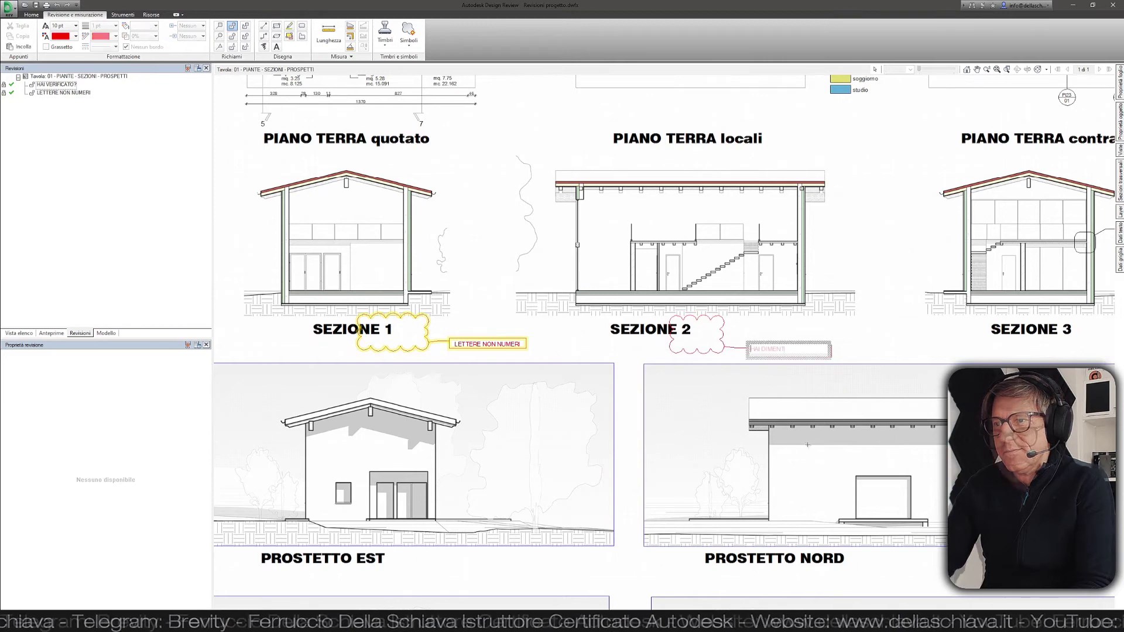
text(CATO QUEST)
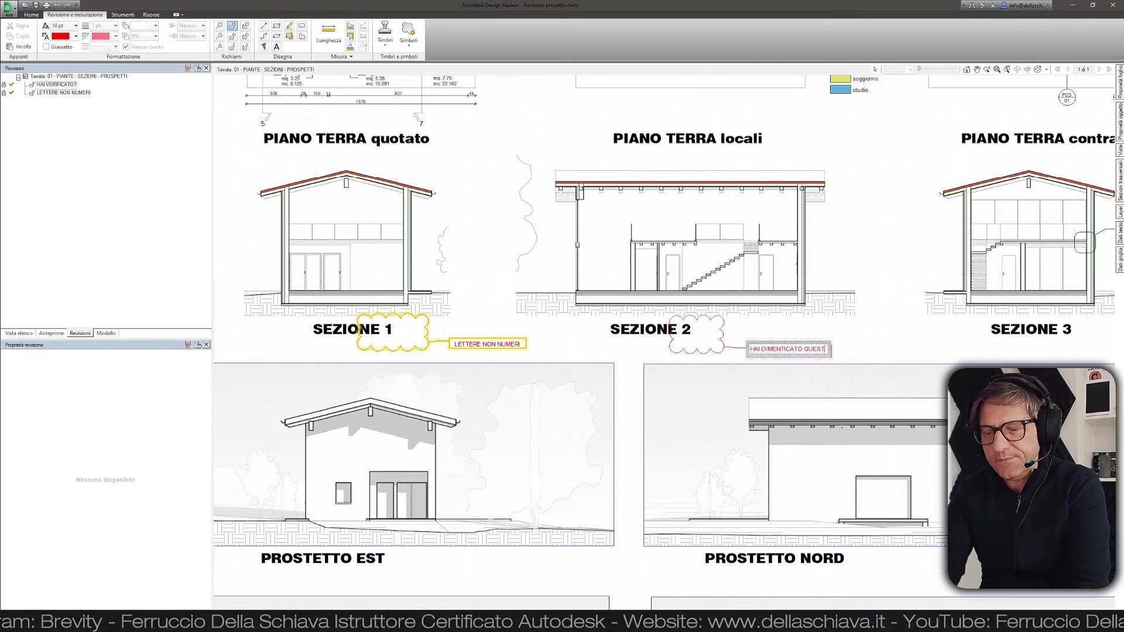
text(A)
click(567, 356)
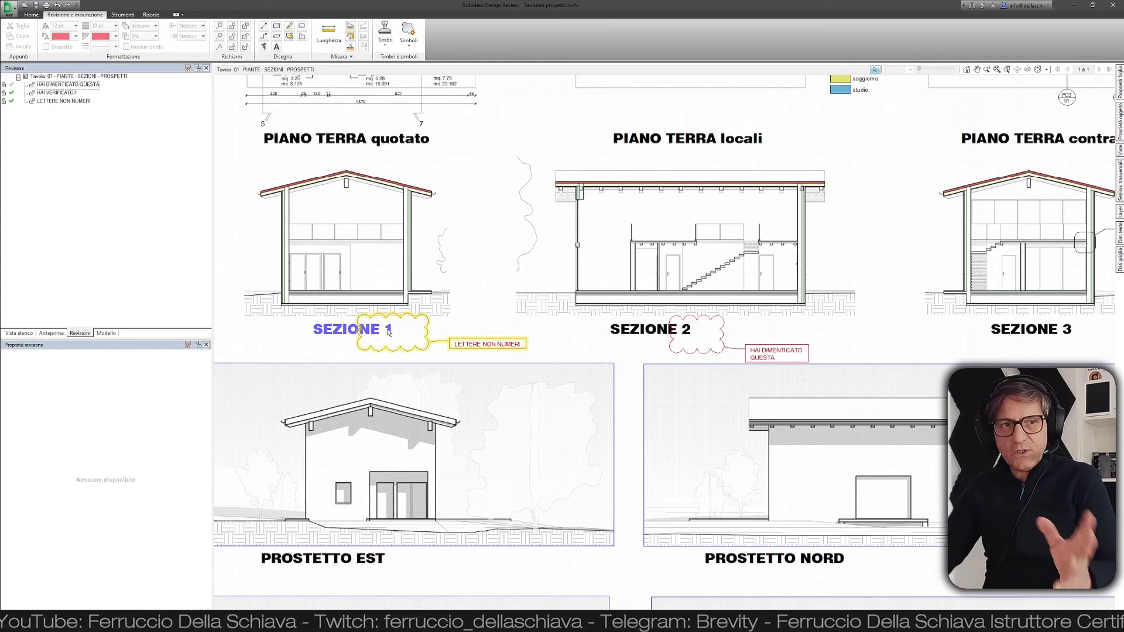
Set the new markup's status to Revisione, then save the file and close Design Review.
click(762, 358)
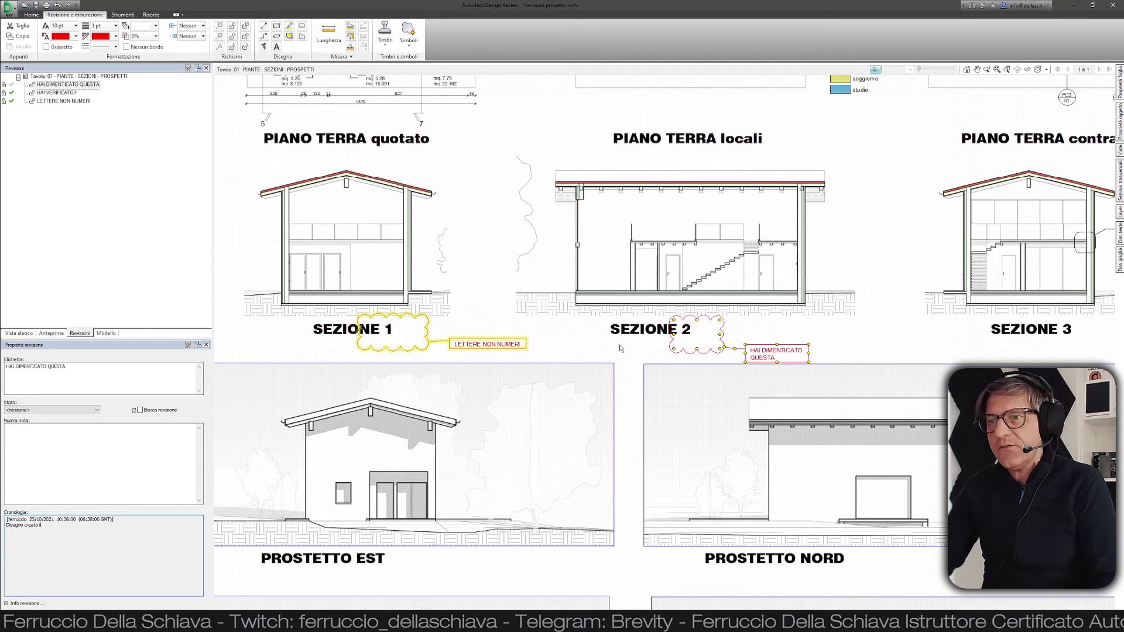
click(621, 349)
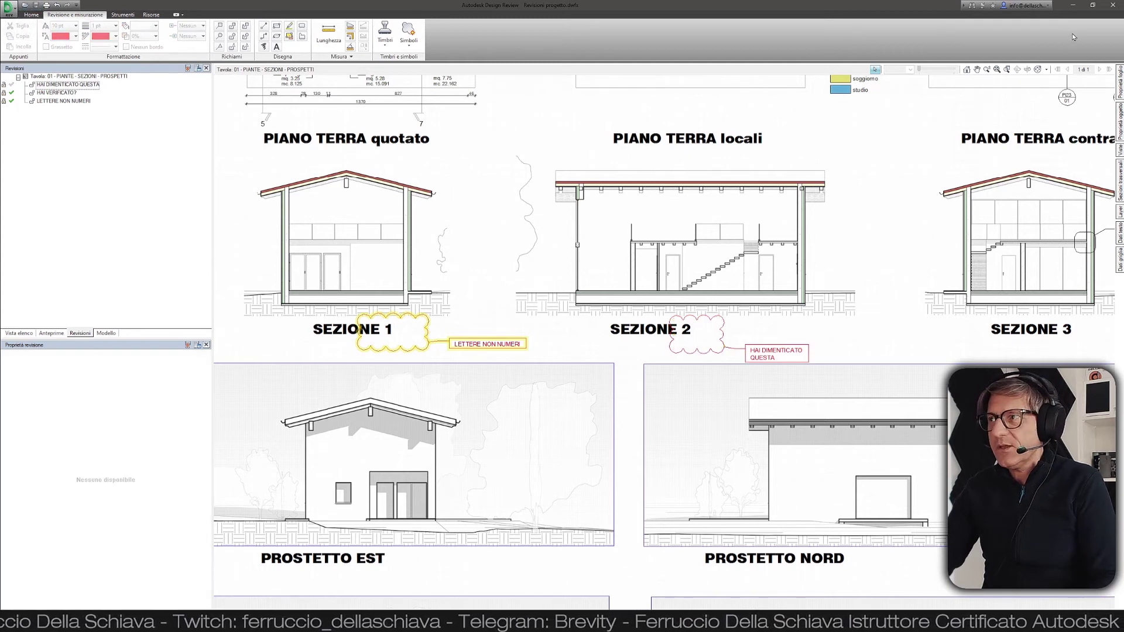
click(701, 351)
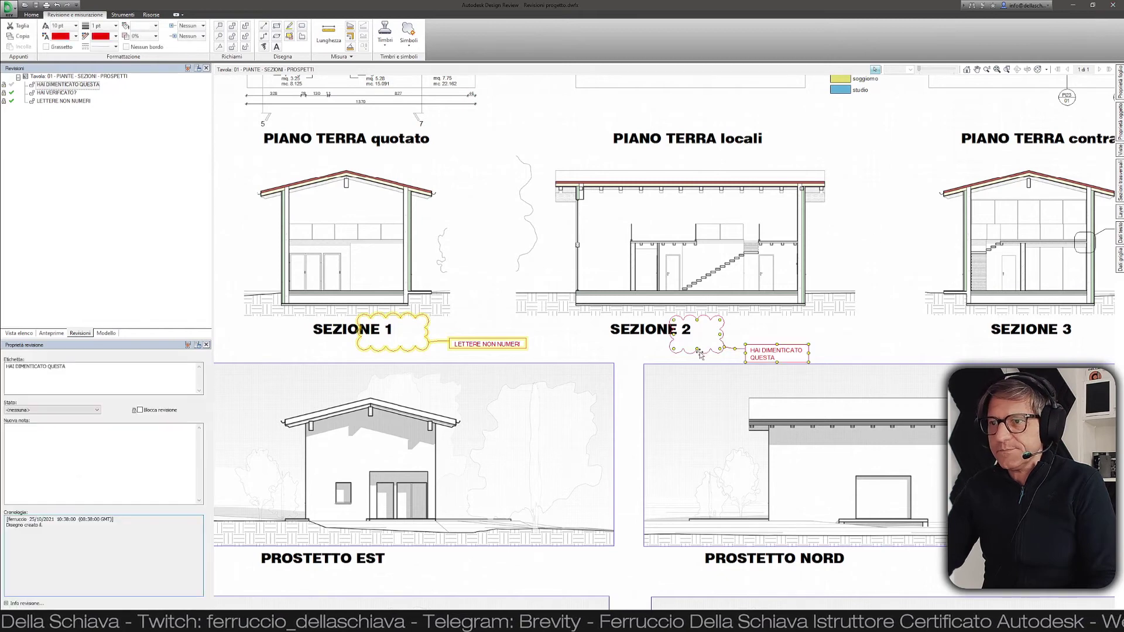
click(35, 410)
click(16, 423)
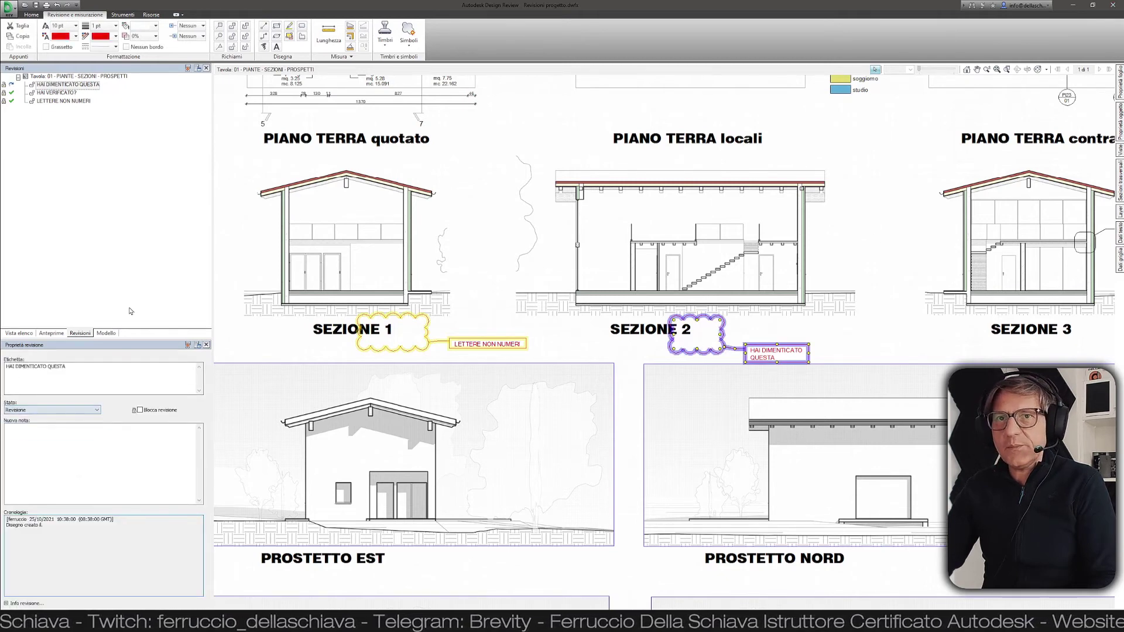
click(36, 5)
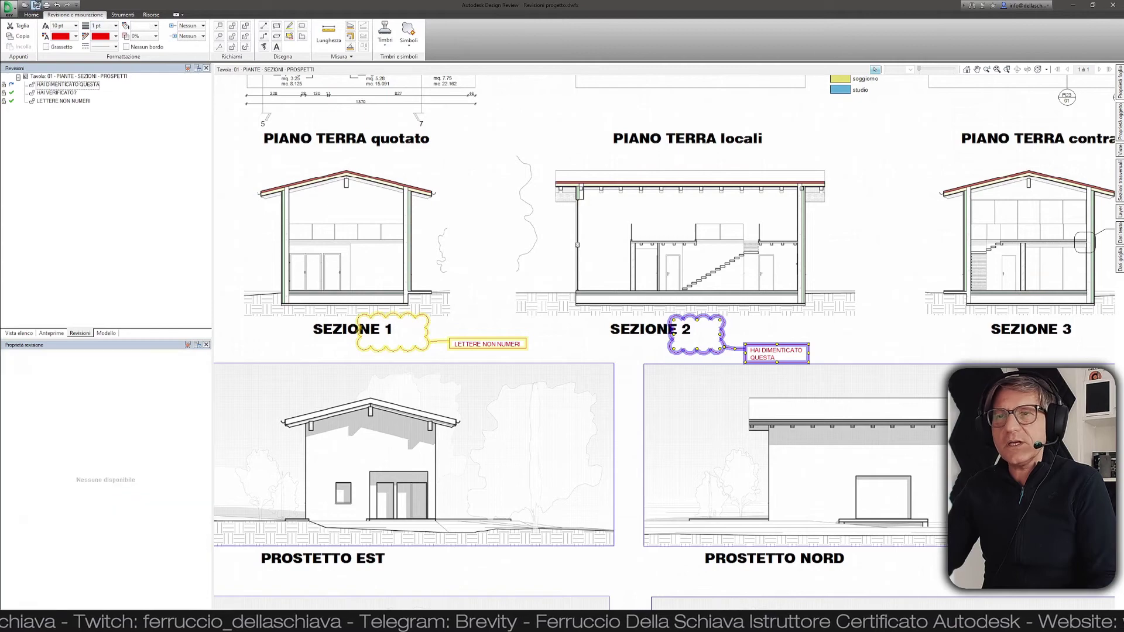
click(1112, 5)
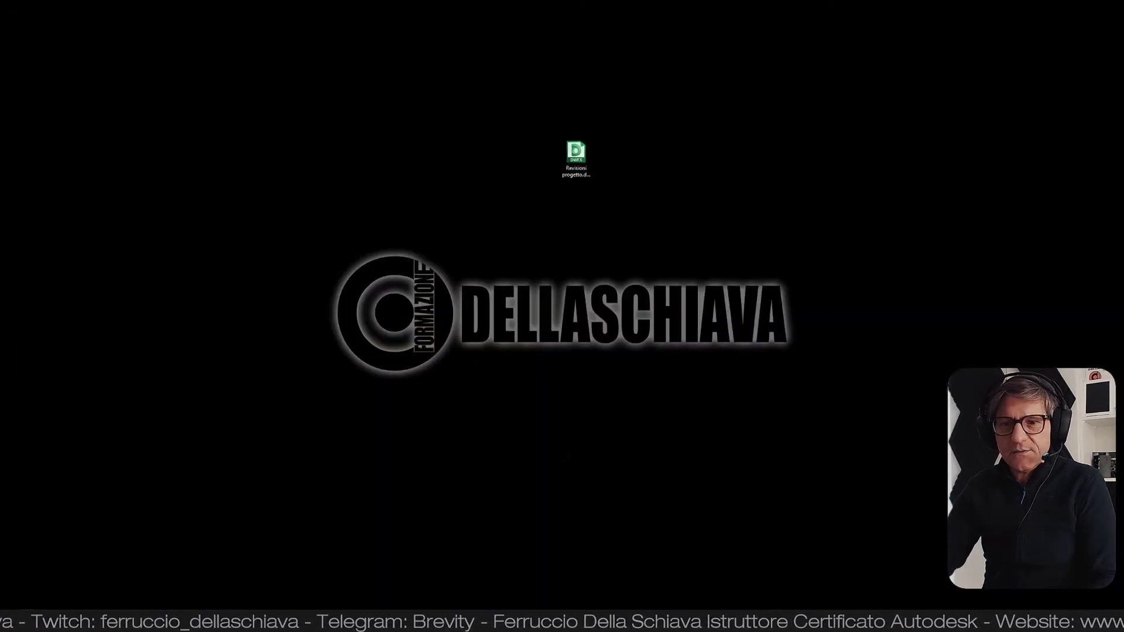
Close the sheet view and the current Revit project, then reopen the sheet.
scroll(860, 391, down, 2)
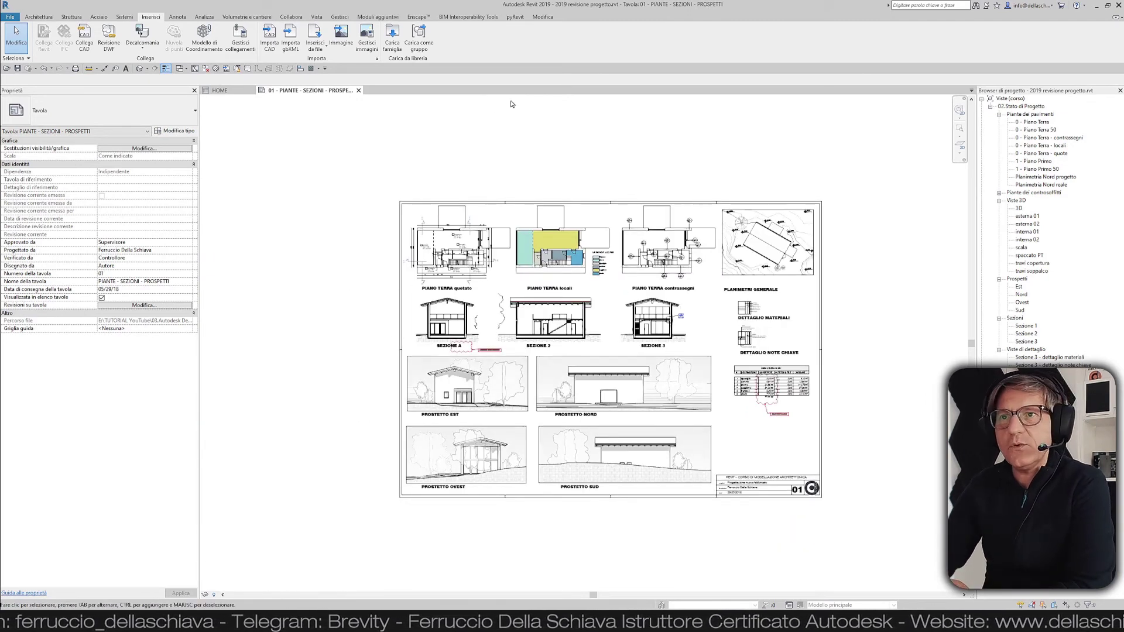
click(358, 90)
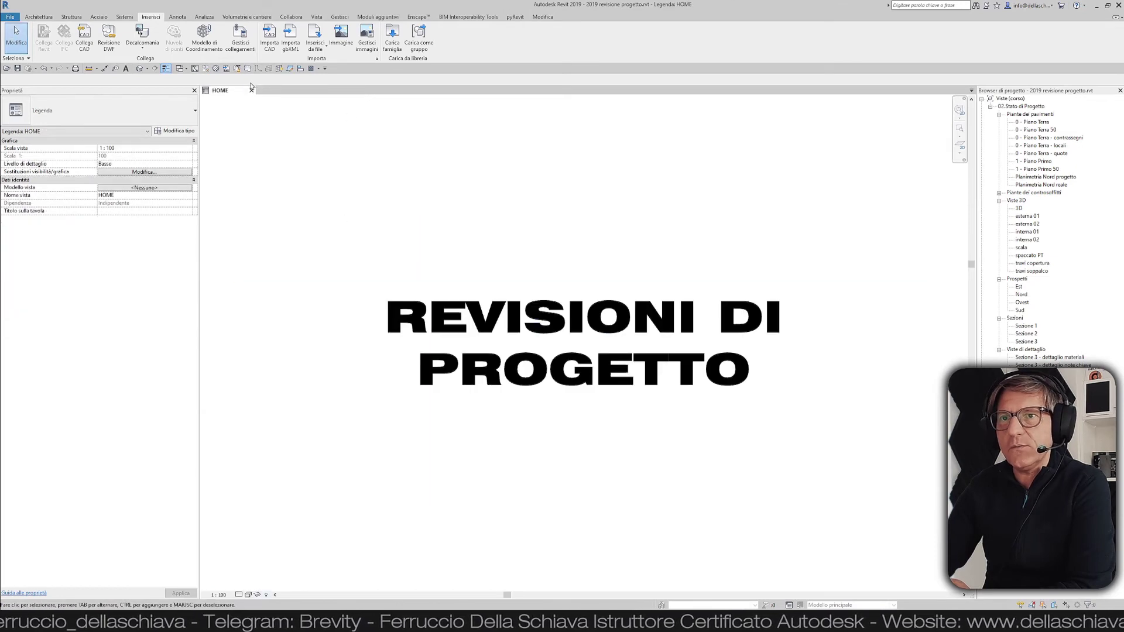
key(ctrl+F4)
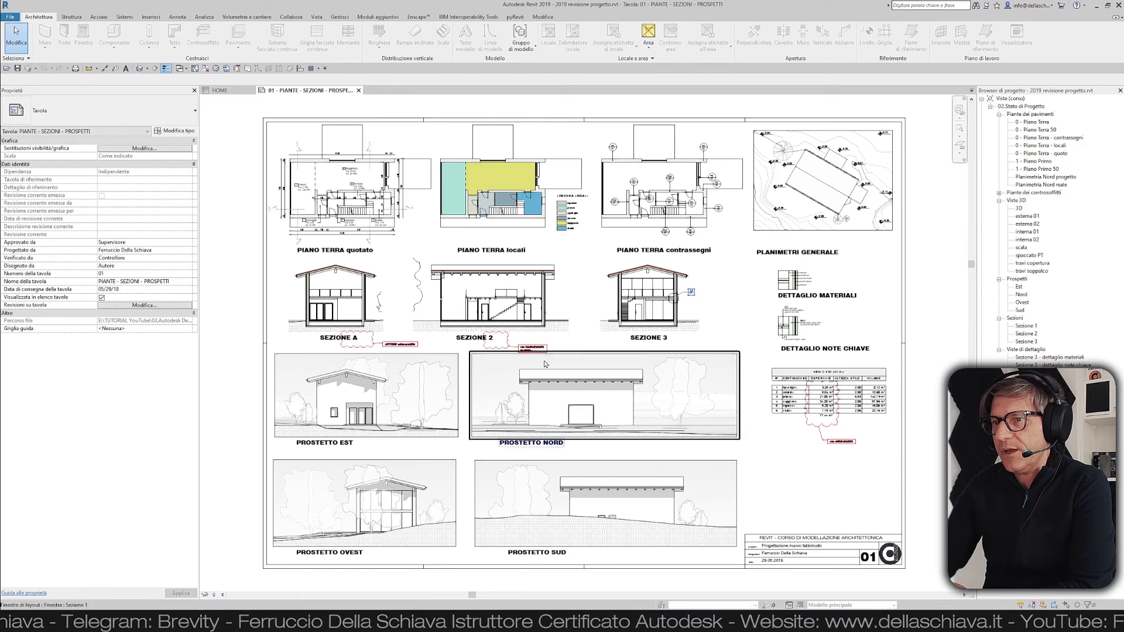
scroll(539, 345, up, 5)
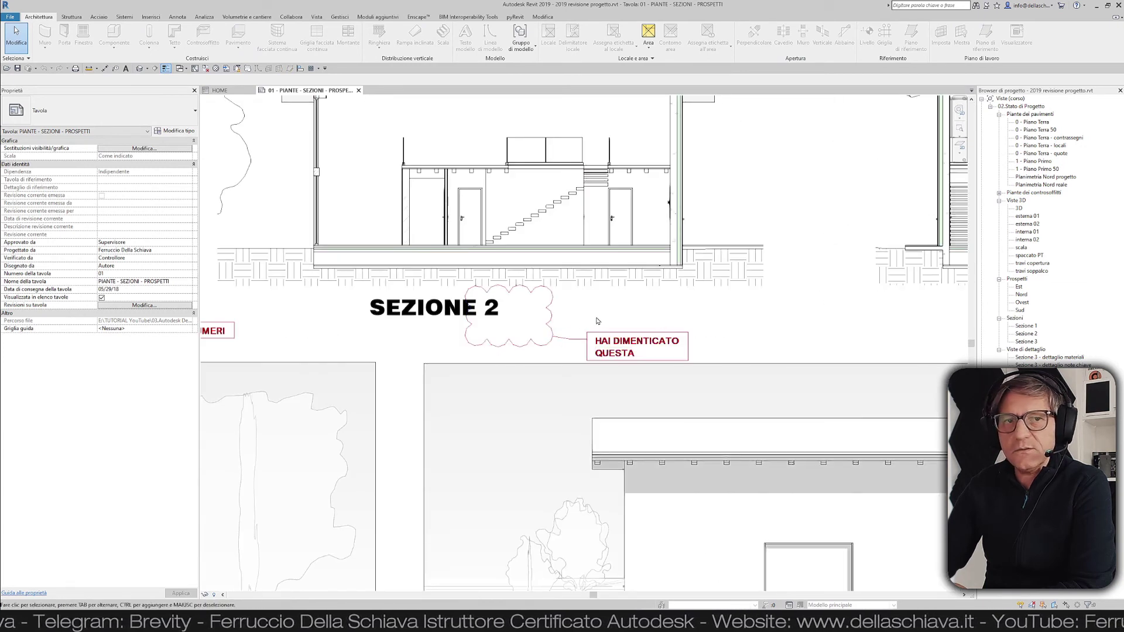
scroll(597, 321, down, 3)
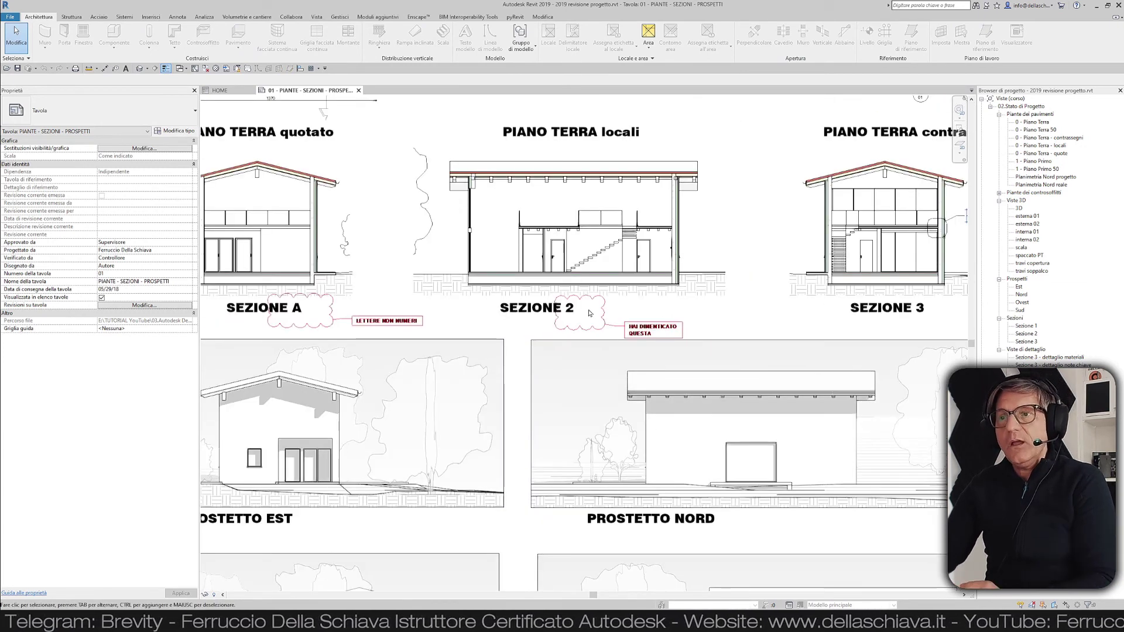
Retitle the SEZIONE 2 viewport on the sheet to SEZIONE B.
click(567, 311)
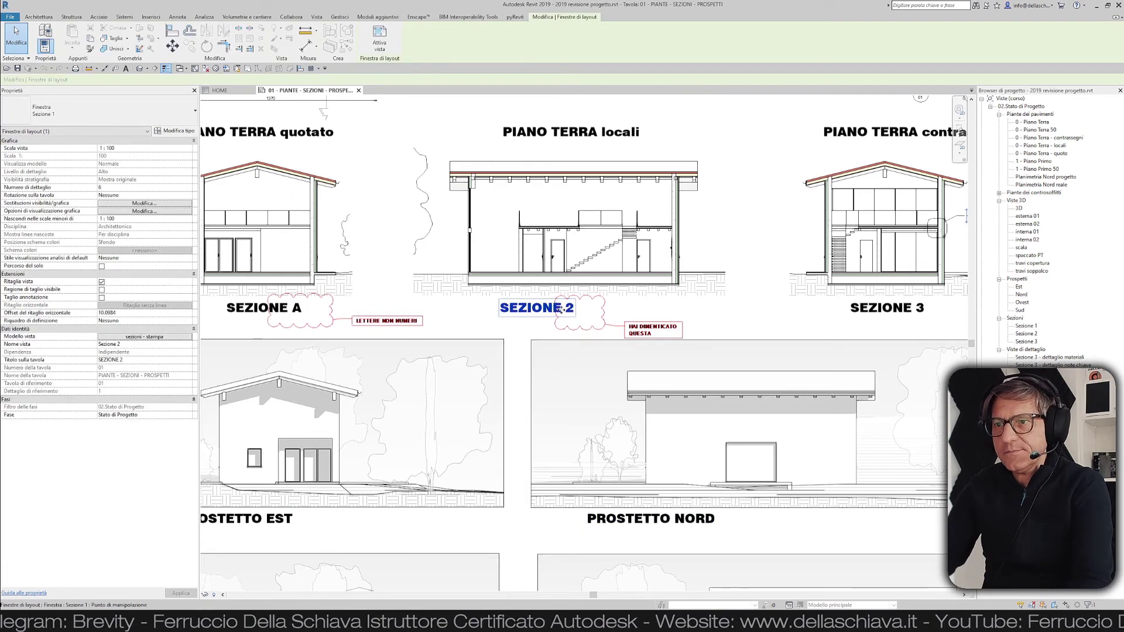
click(143, 359)
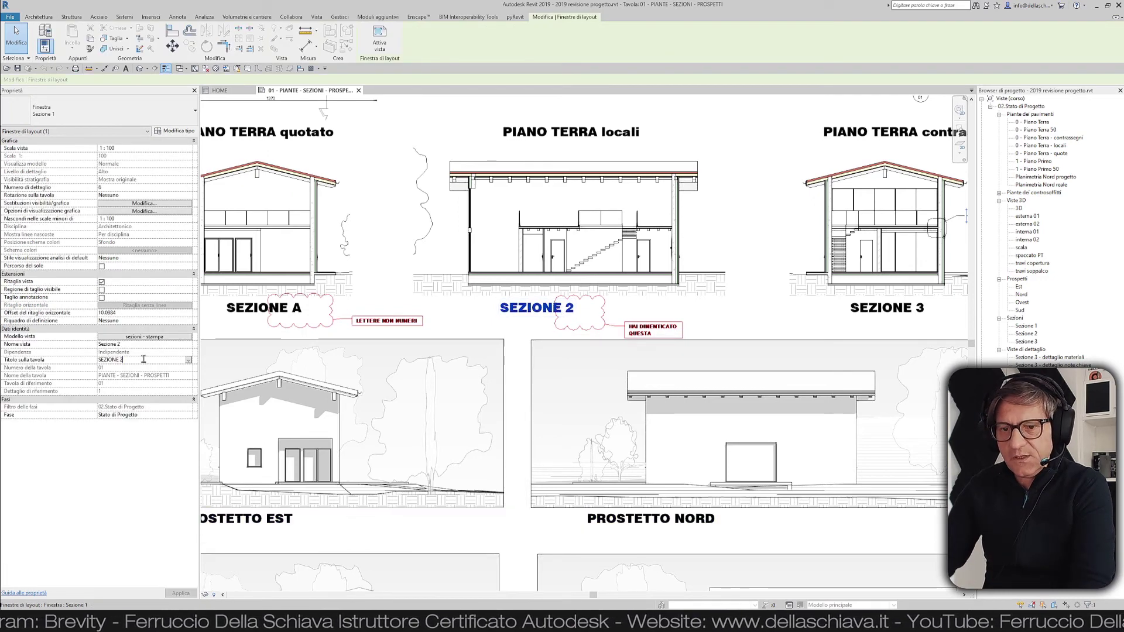
key(BackSpace)
text(B)
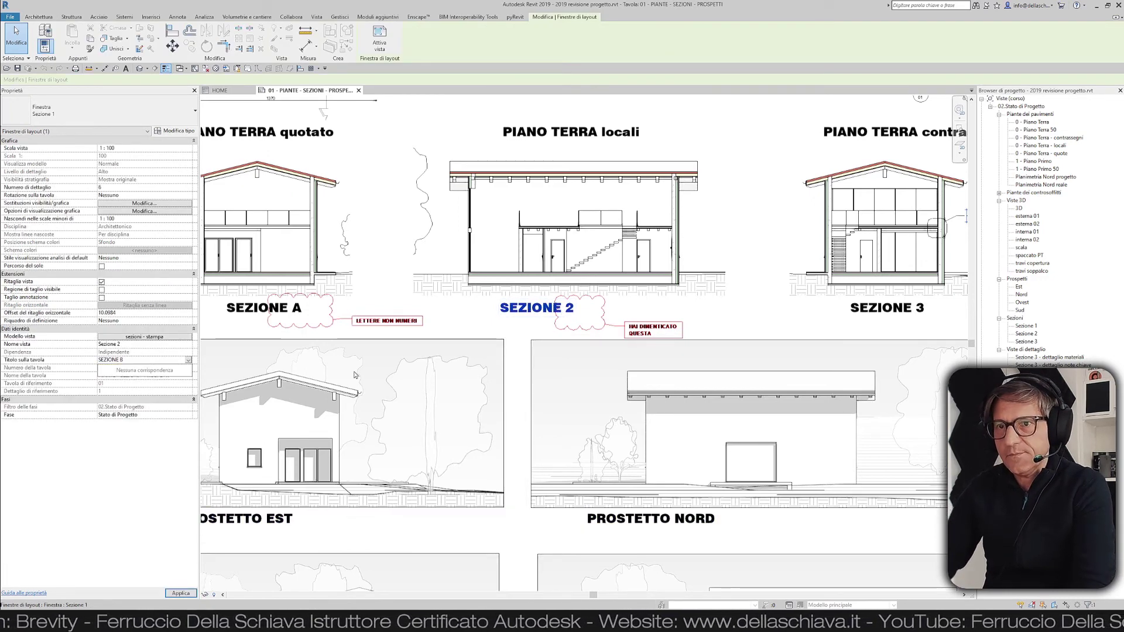
Set the imported HAI DIMENTICATO QUESTA markup's status to Done.
click(589, 329)
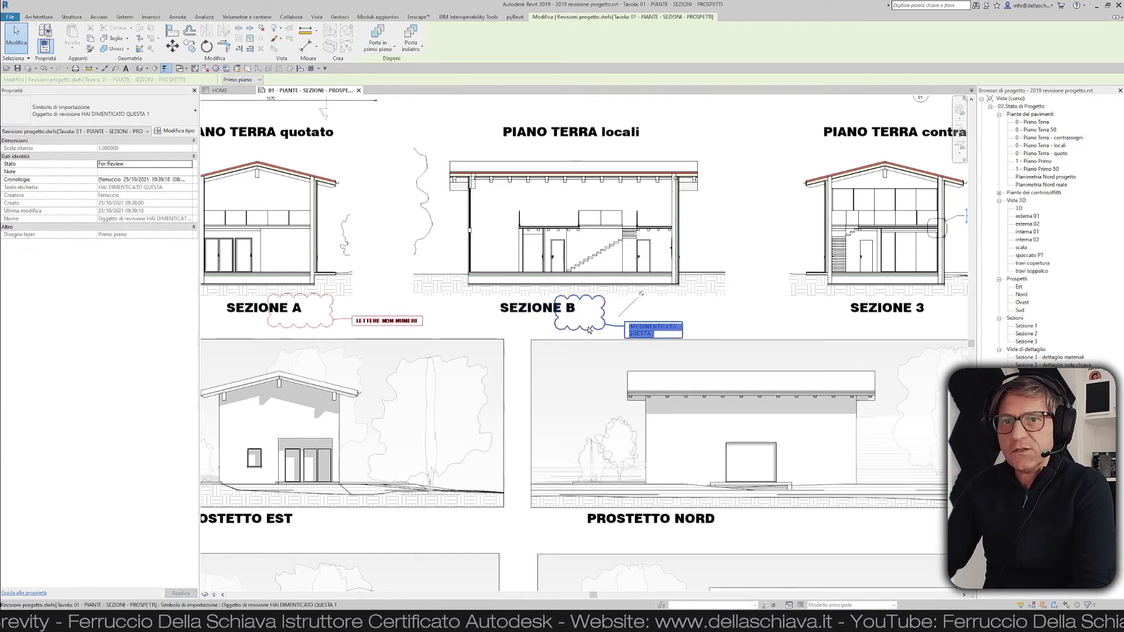
click(189, 165)
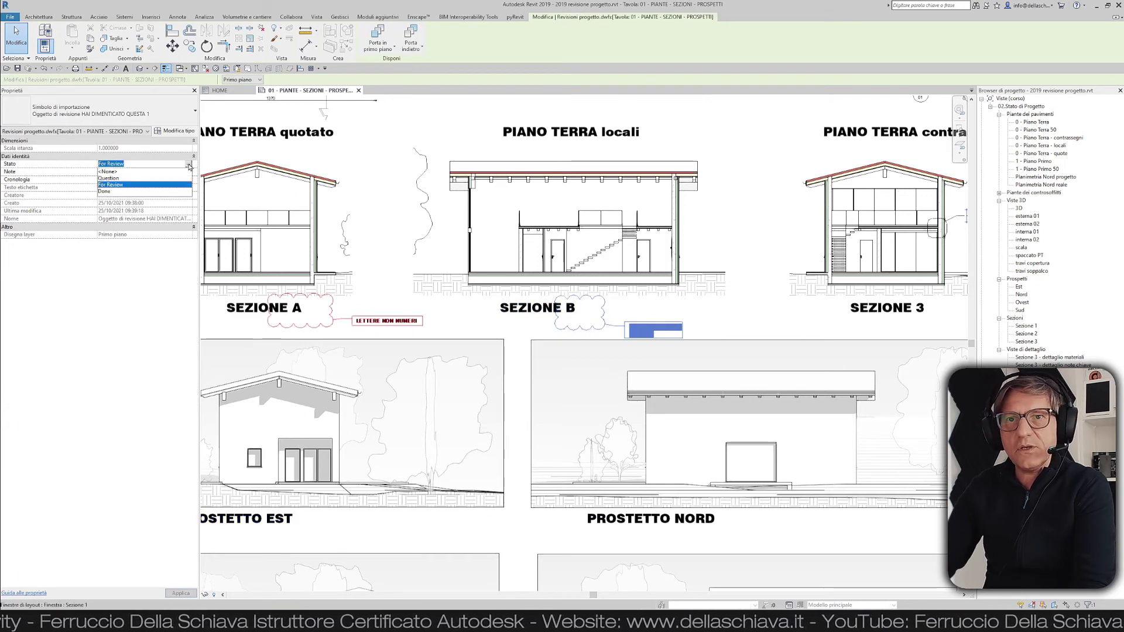
click(101, 192)
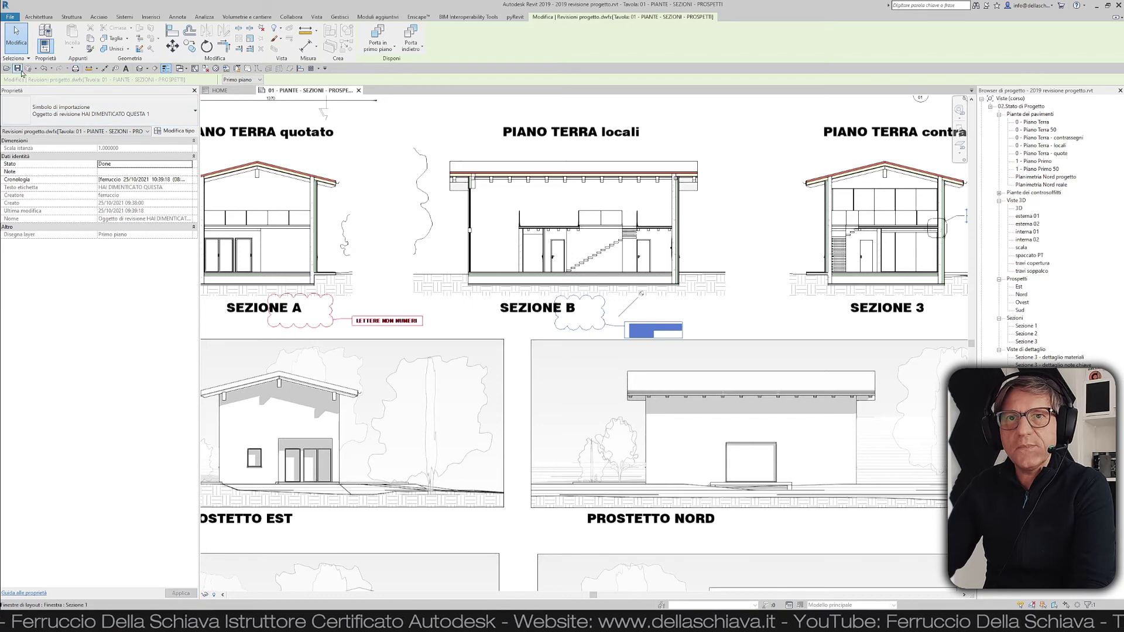
Export the sheet as DWFx, overwriting Revisioni progetto.dwfx.
click(10, 18)
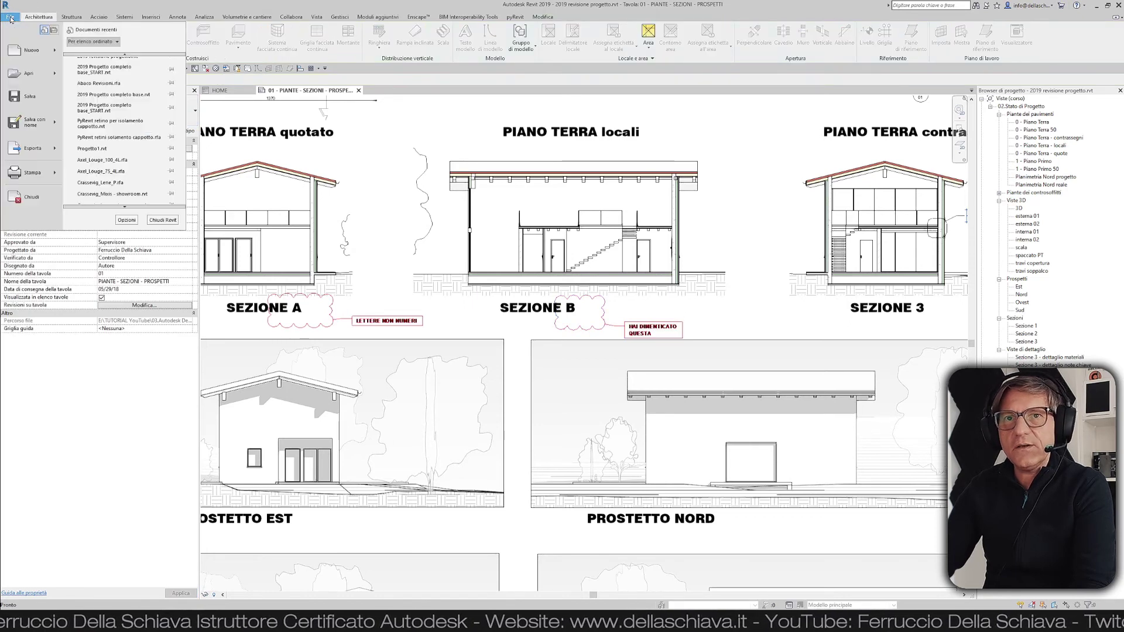
mouse_move(32, 149)
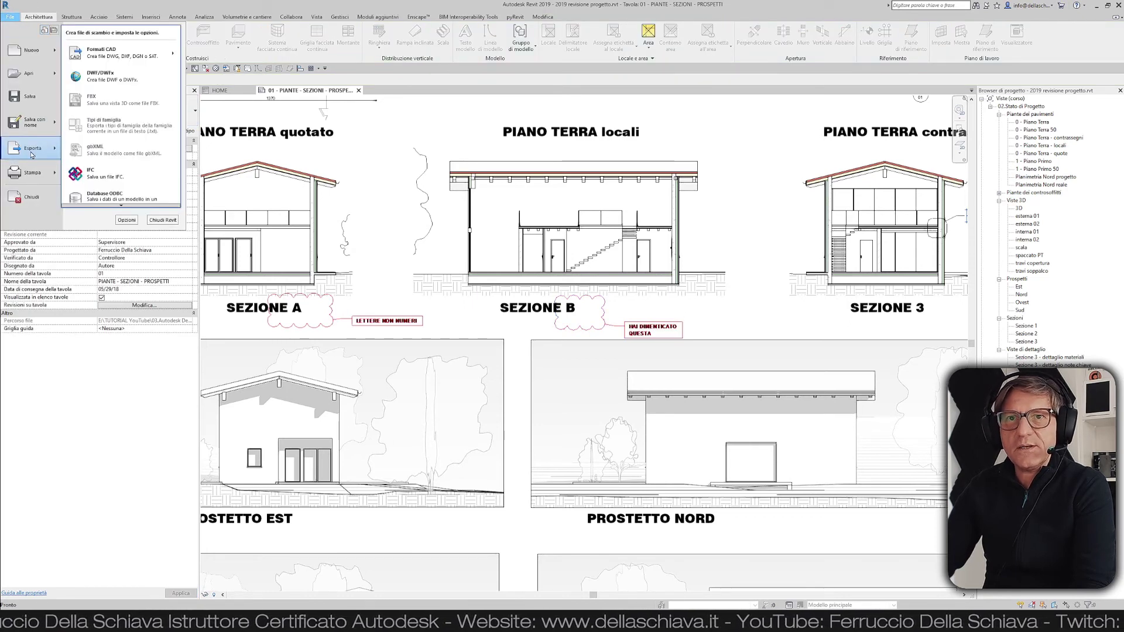
click(97, 82)
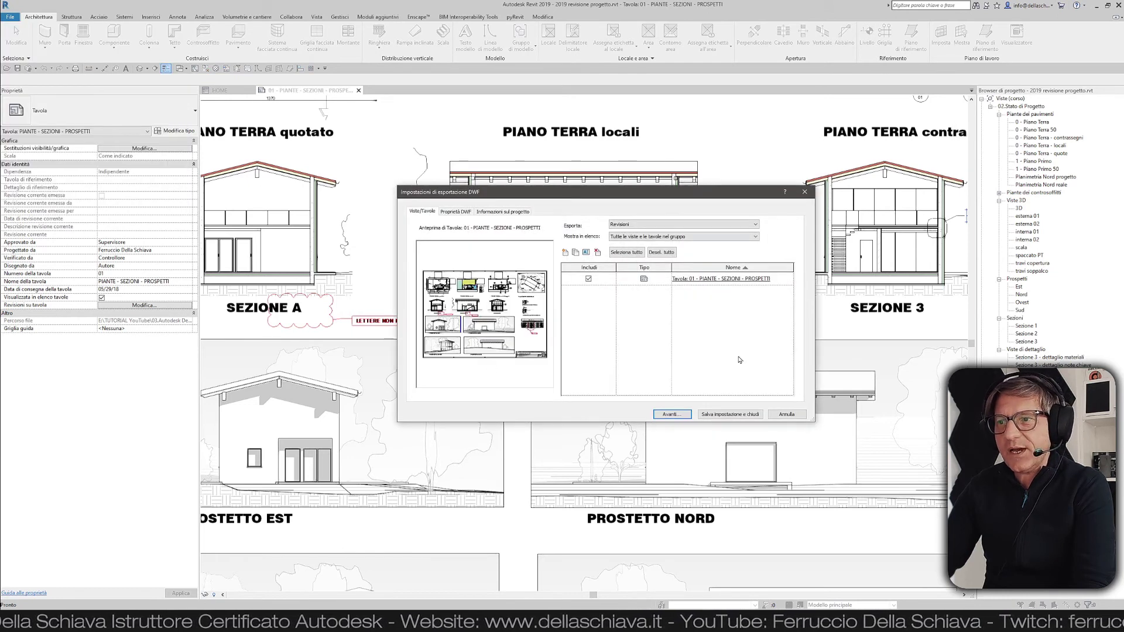
click(671, 414)
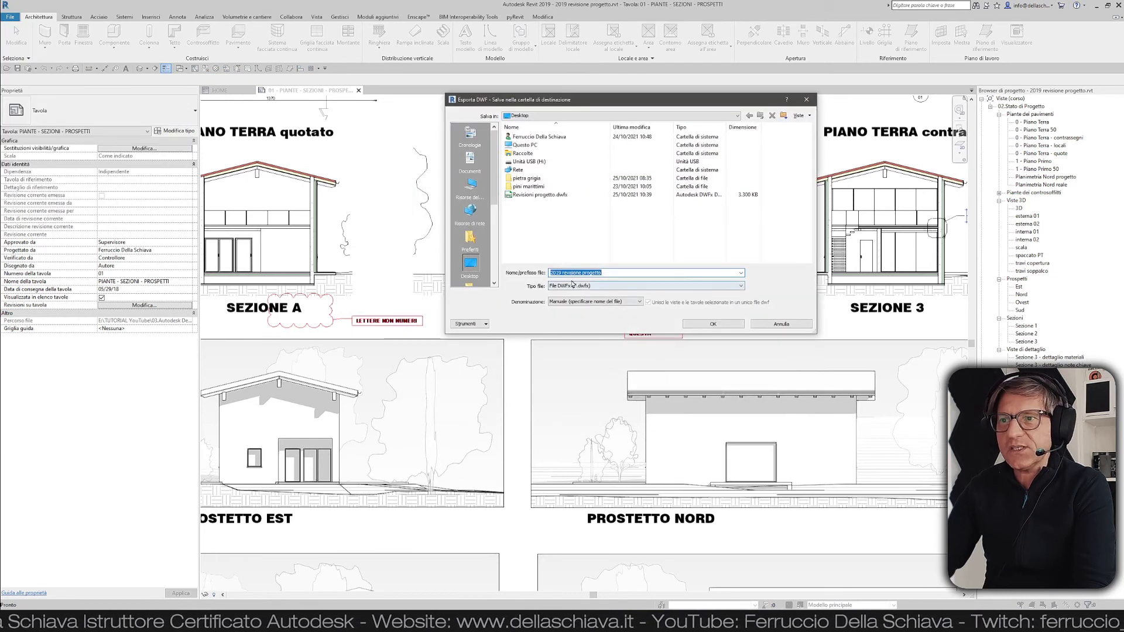
click(538, 194)
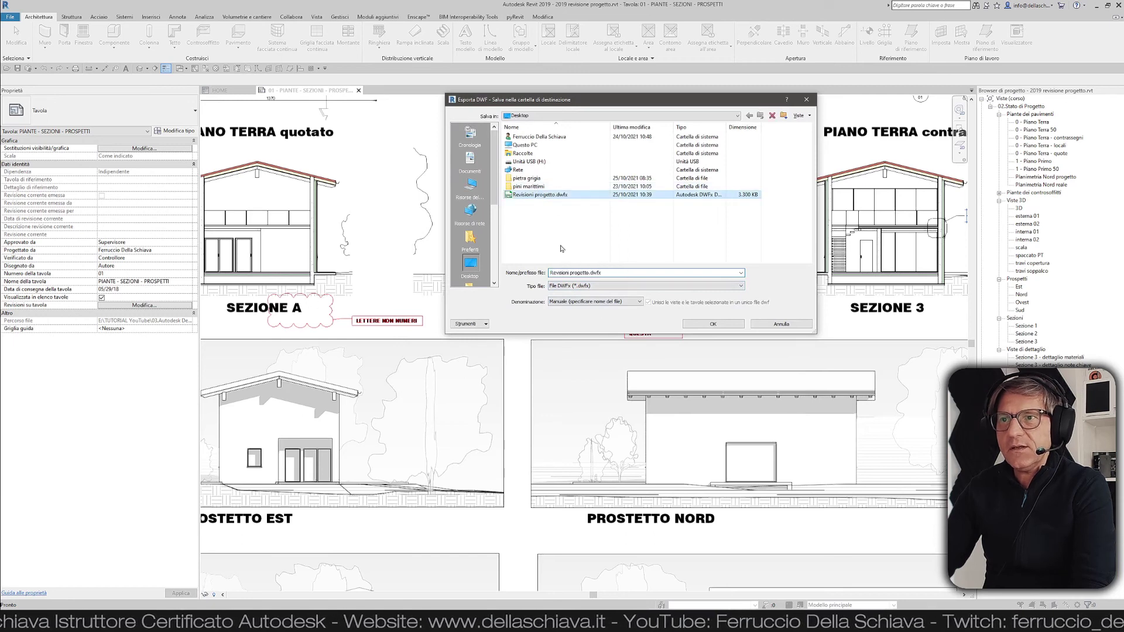
click(713, 324)
click(588, 320)
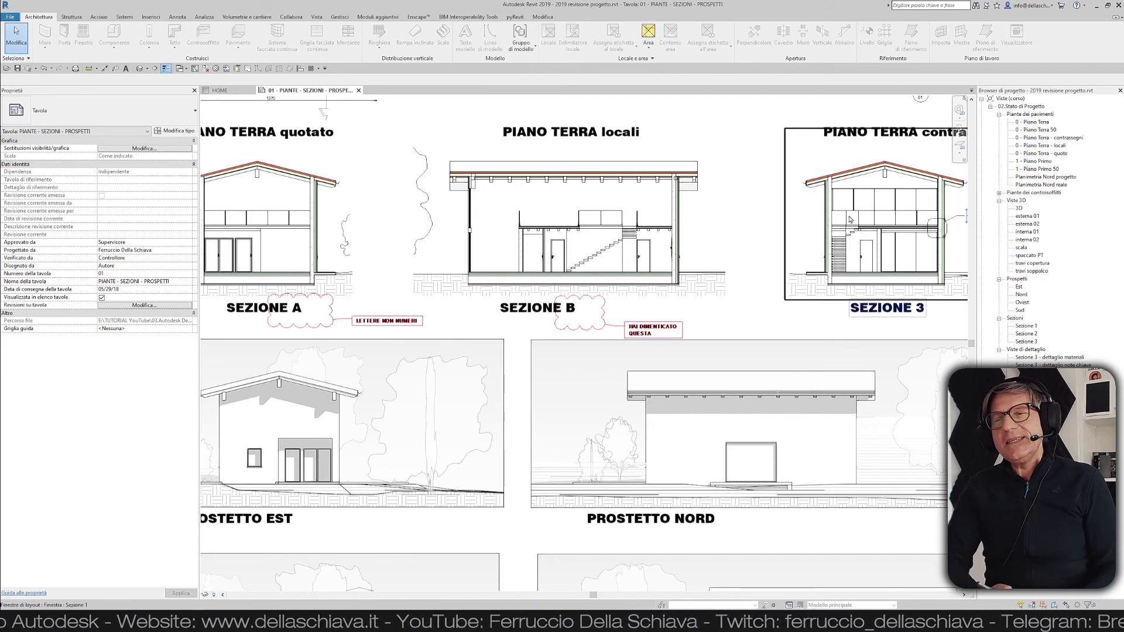
Minimize Revit and open the re-exported Revisioni progetto.dwfx in Design Review.
click(1097, 5)
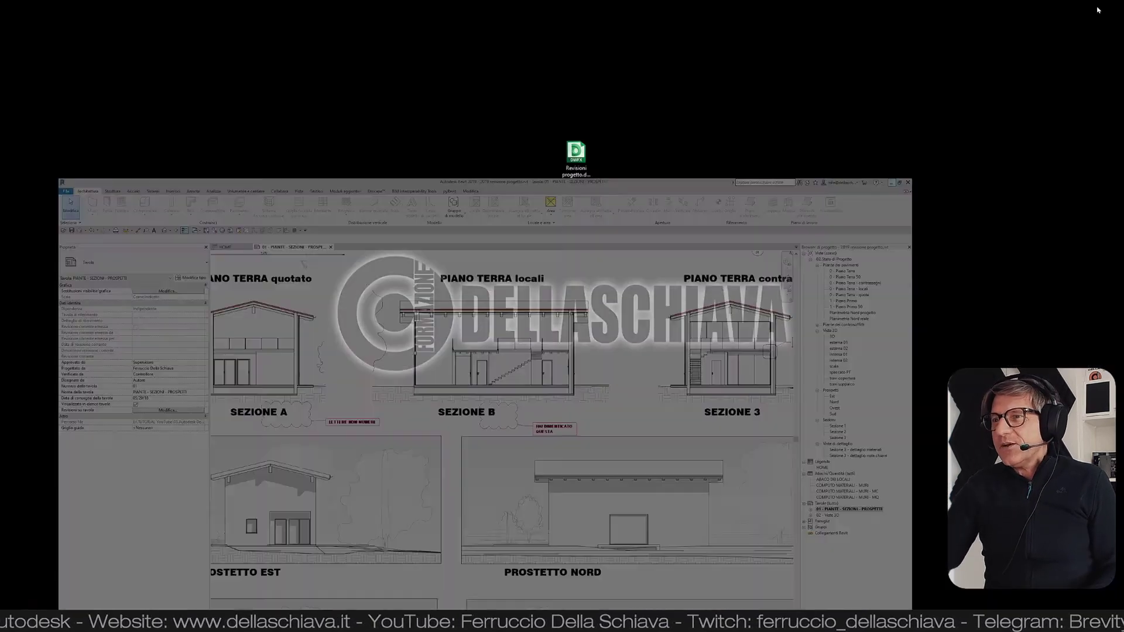
double_click(576, 155)
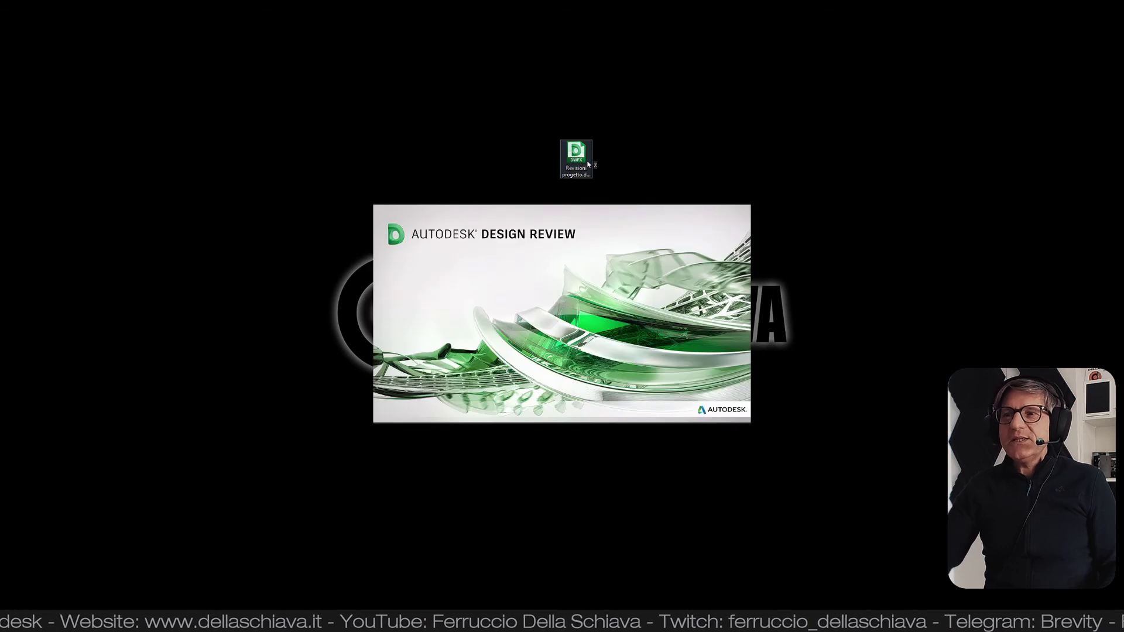